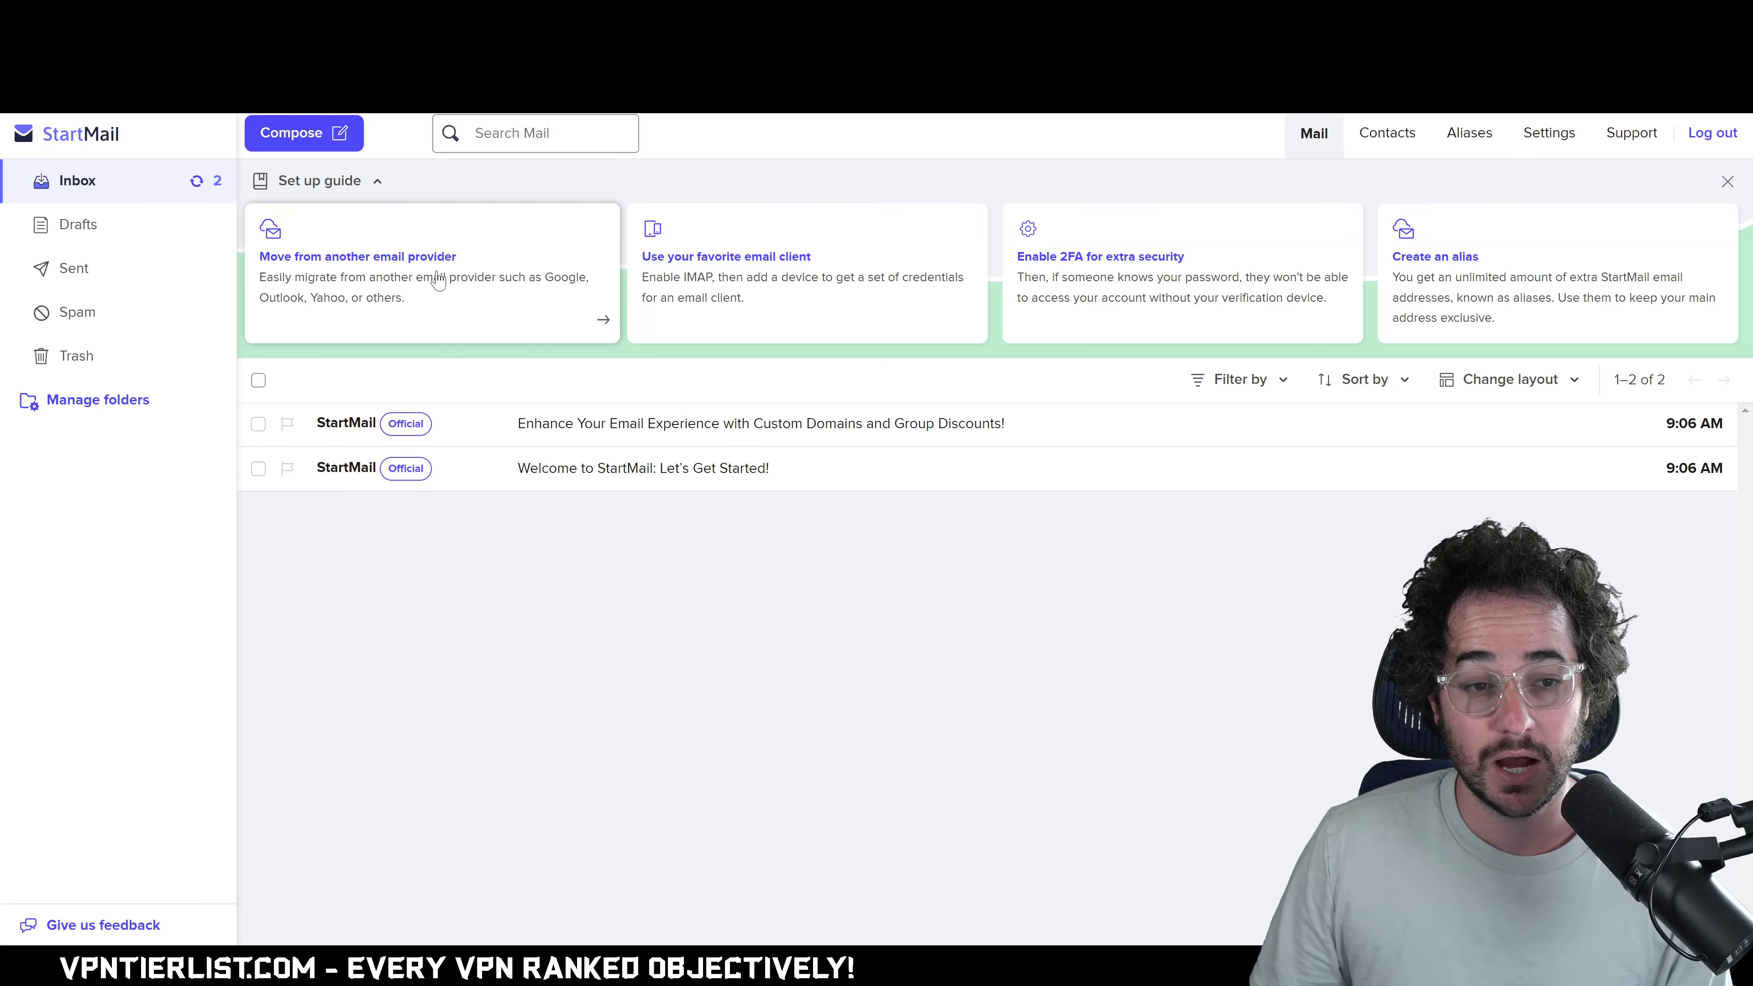
Open the setup guide pages for moving from another email provider and using a favorite email client
click(560, 309)
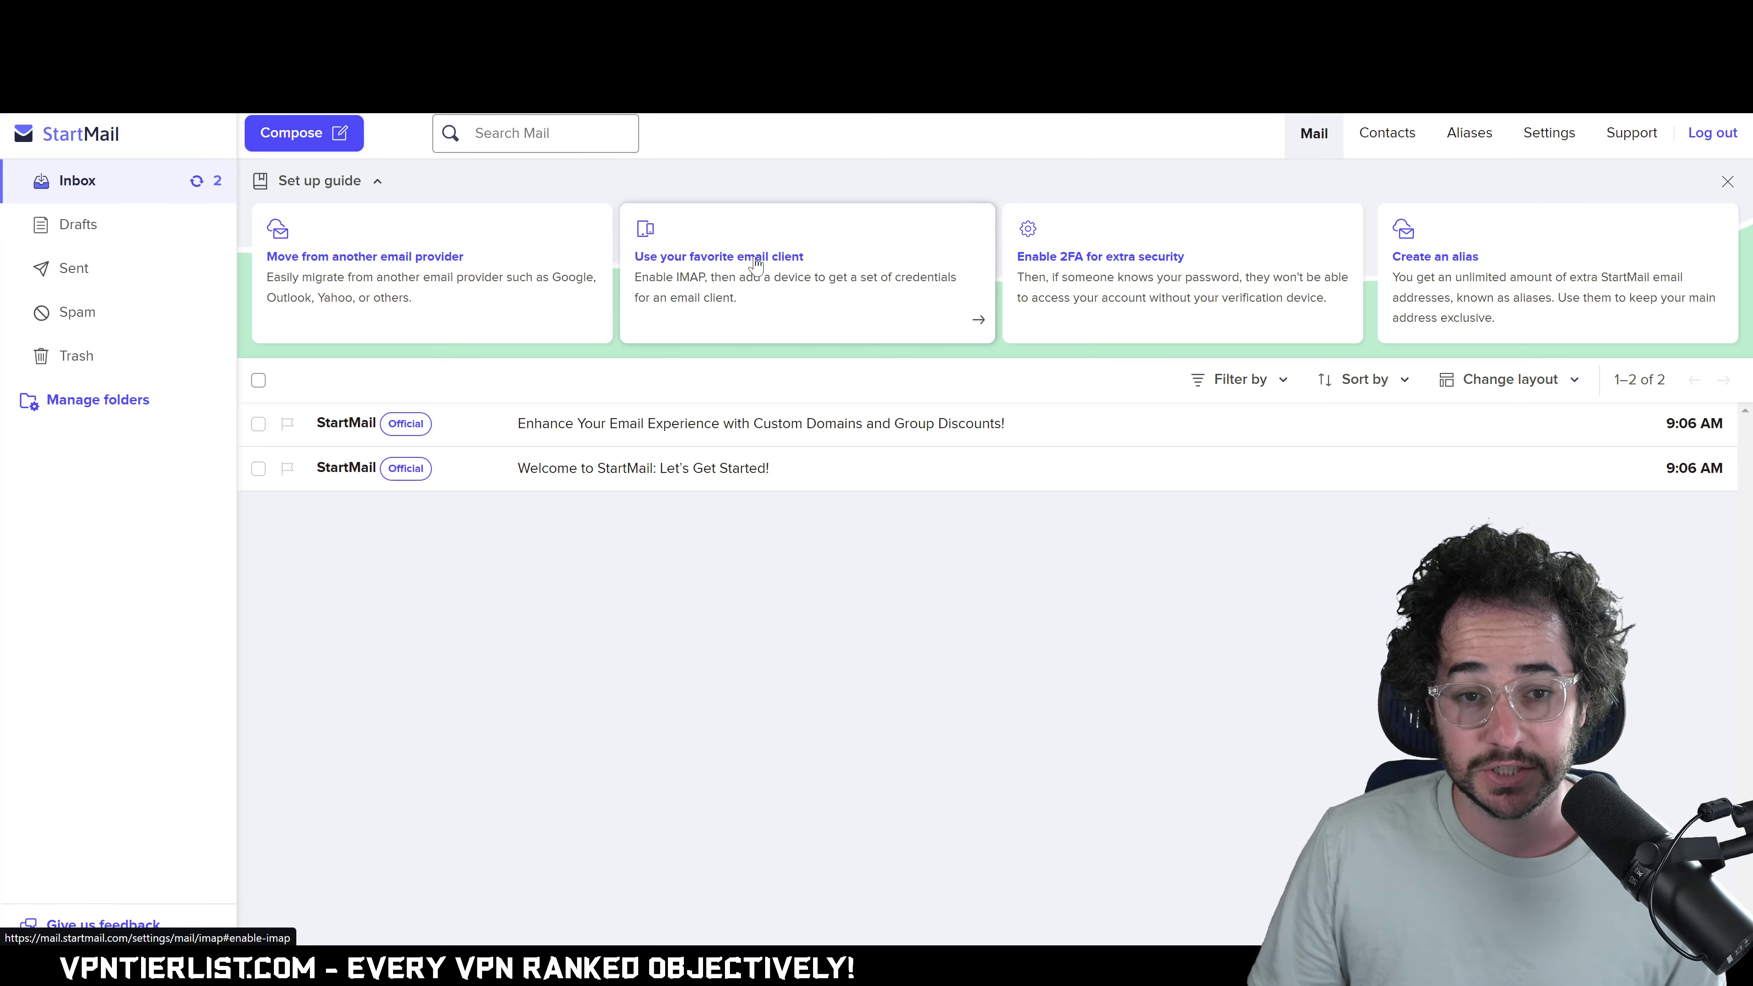
click(749, 314)
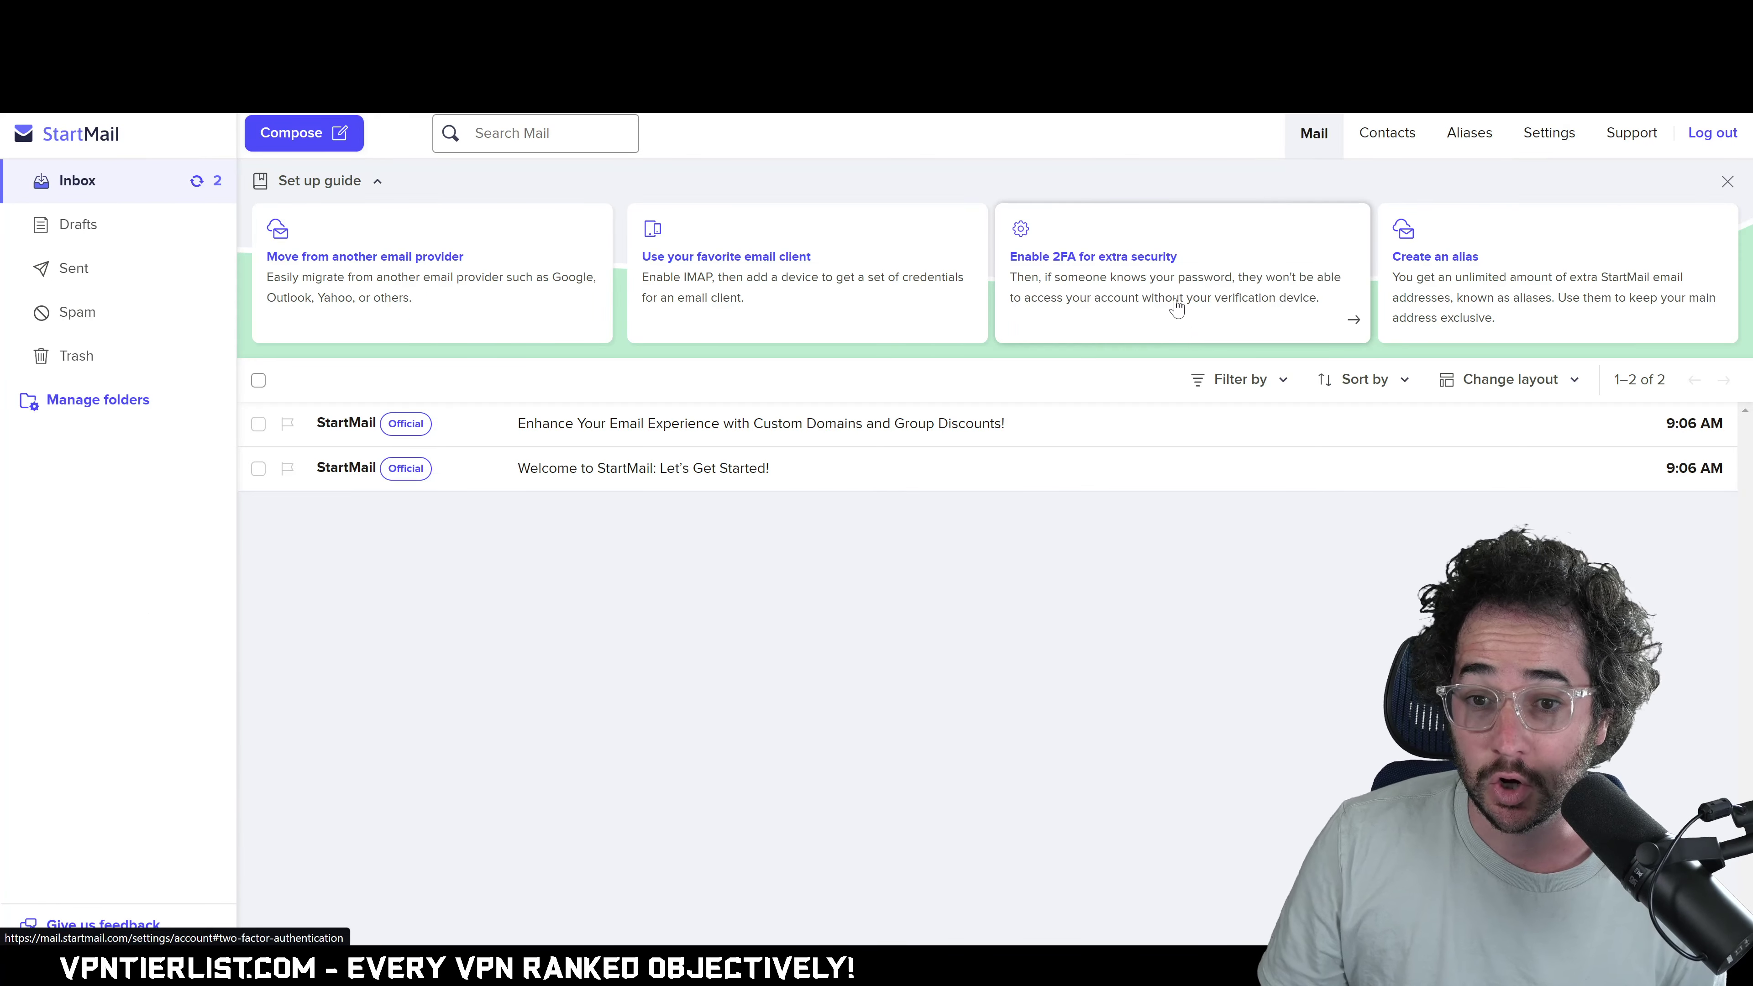
Examine the personal alias creation form without creating an alias, and view the burner alias page
click(1589, 314)
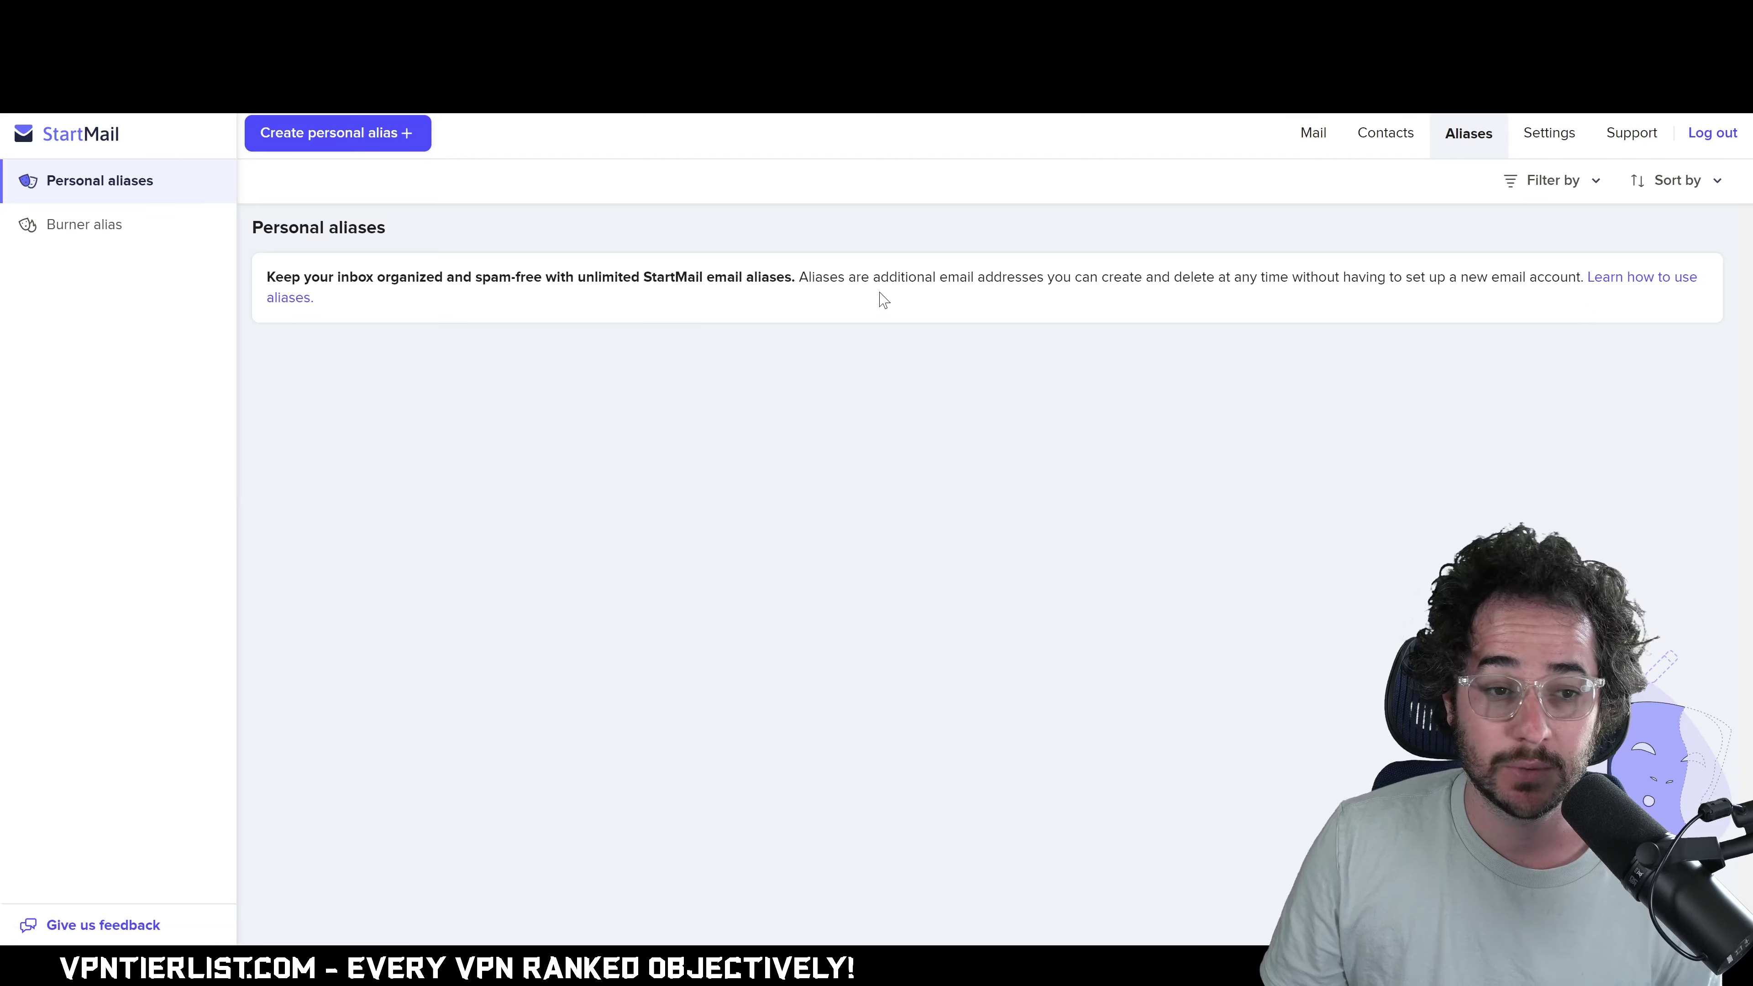
click(416, 150)
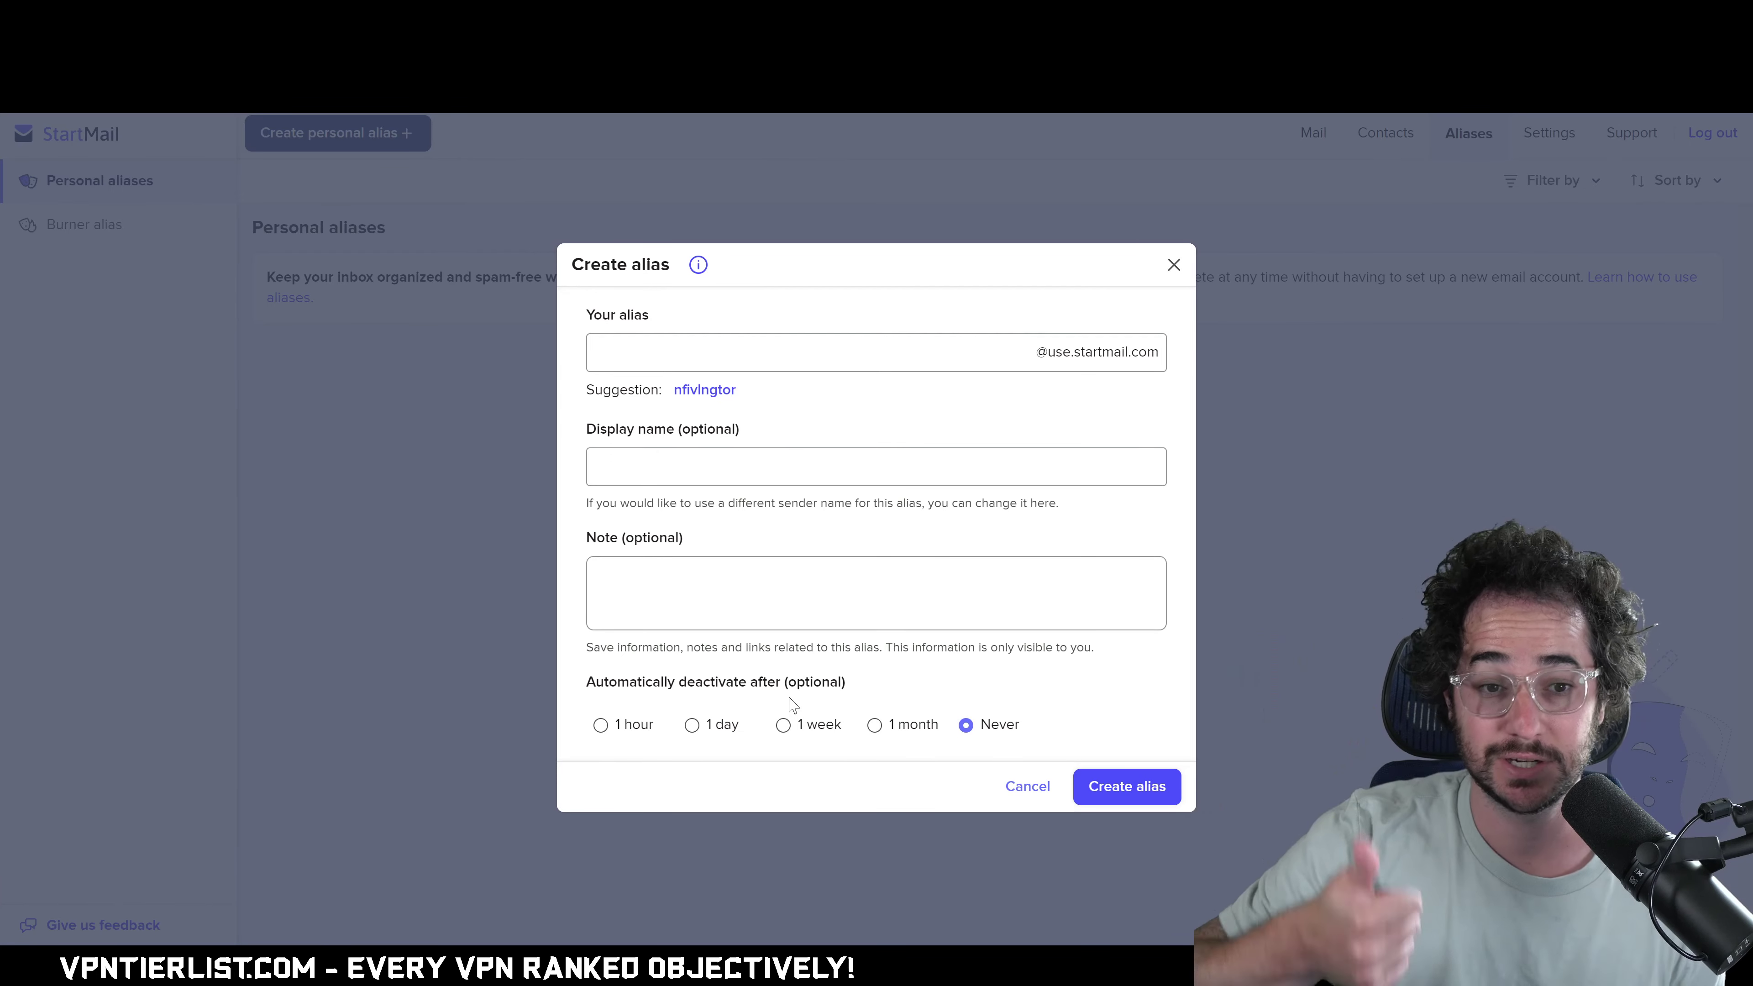
click(328, 739)
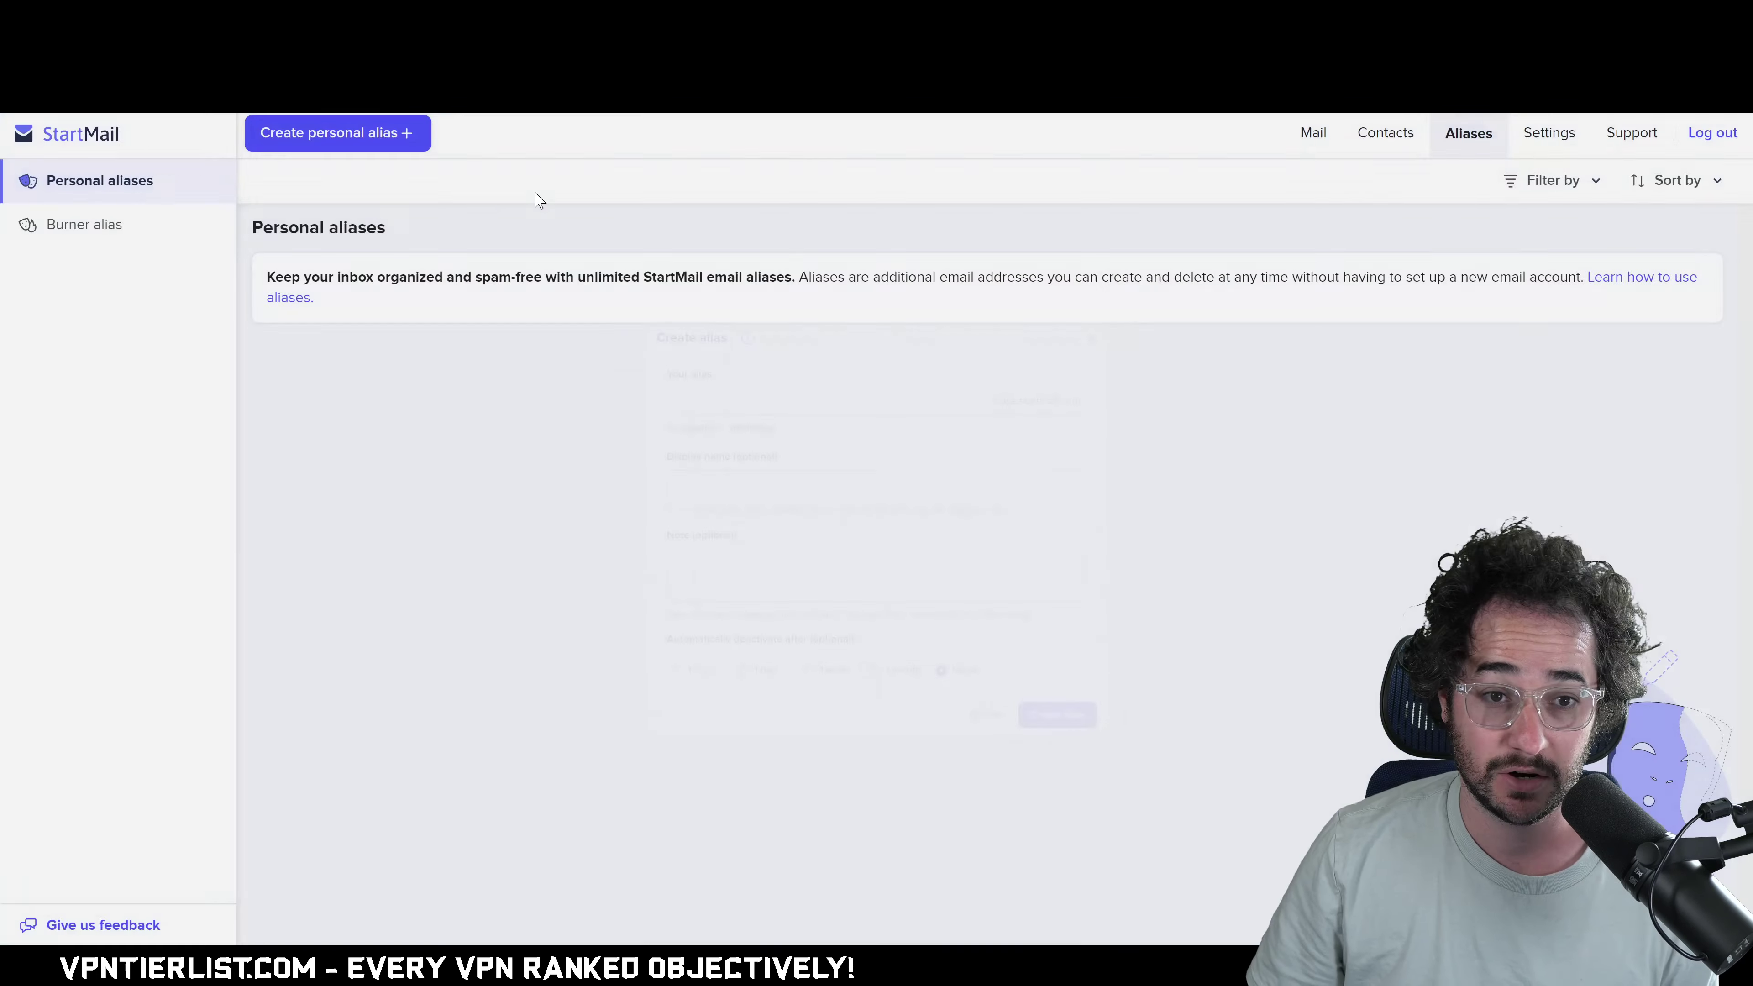
click(90, 225)
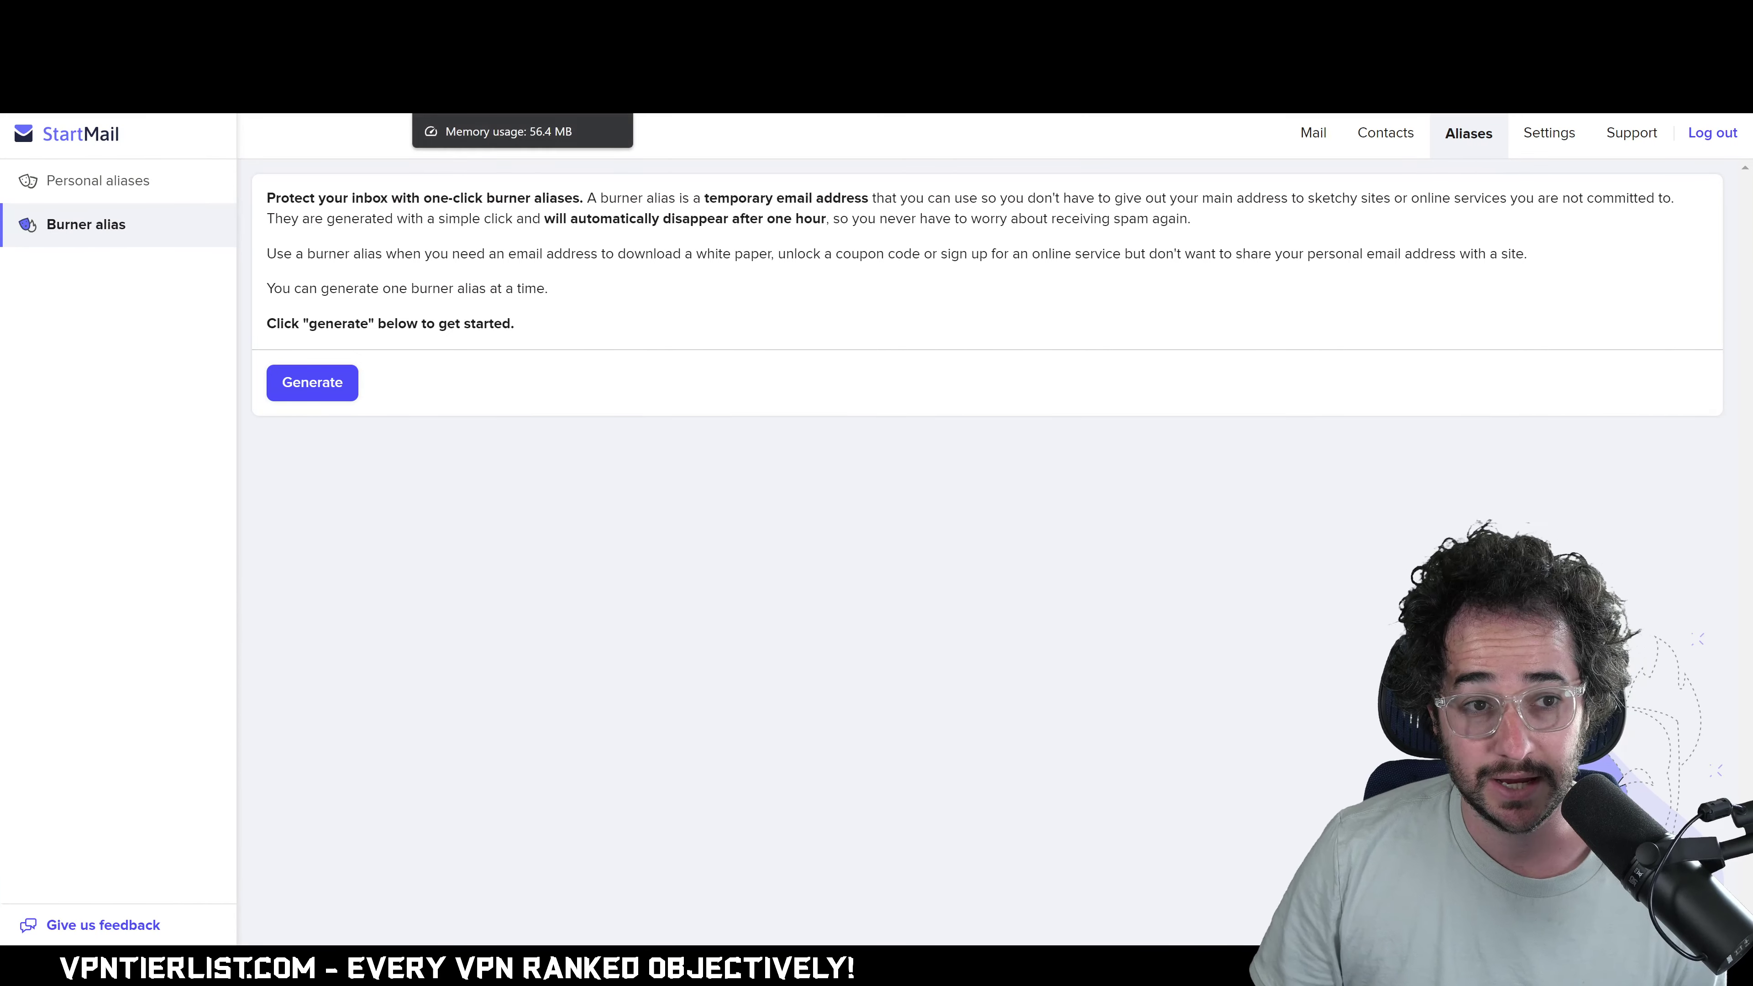
Turn on dark mode in the account's appearance settings
click(483, 69)
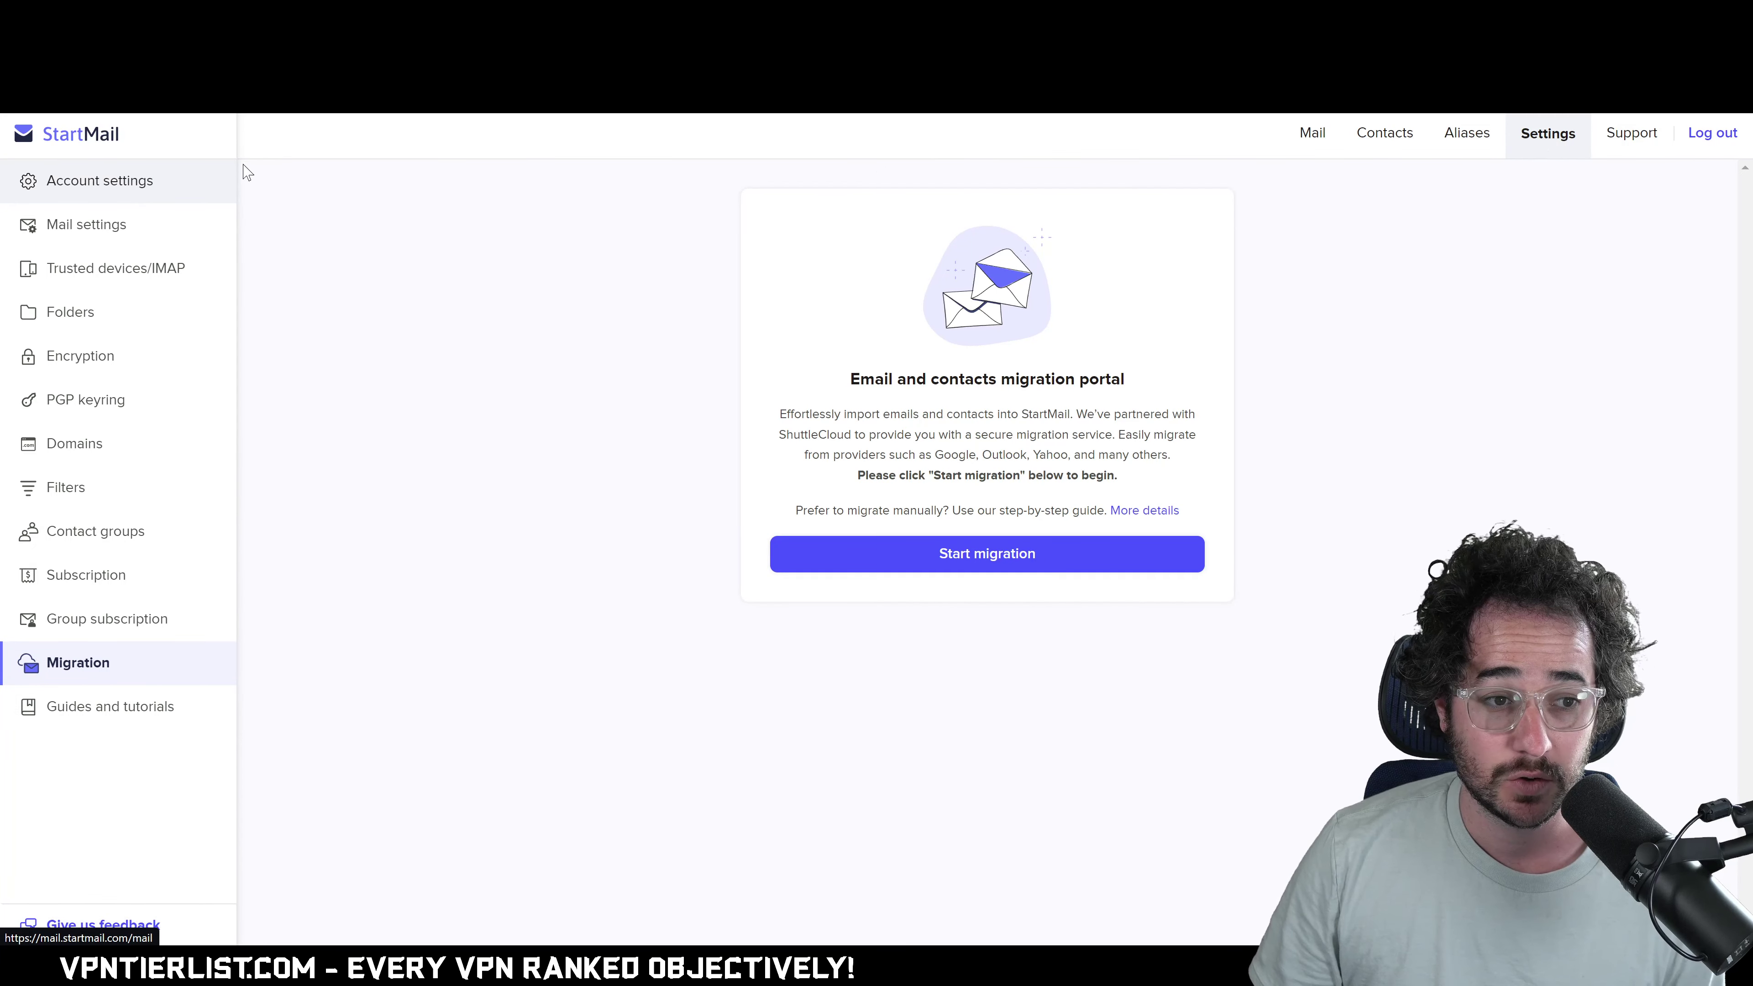
click(129, 183)
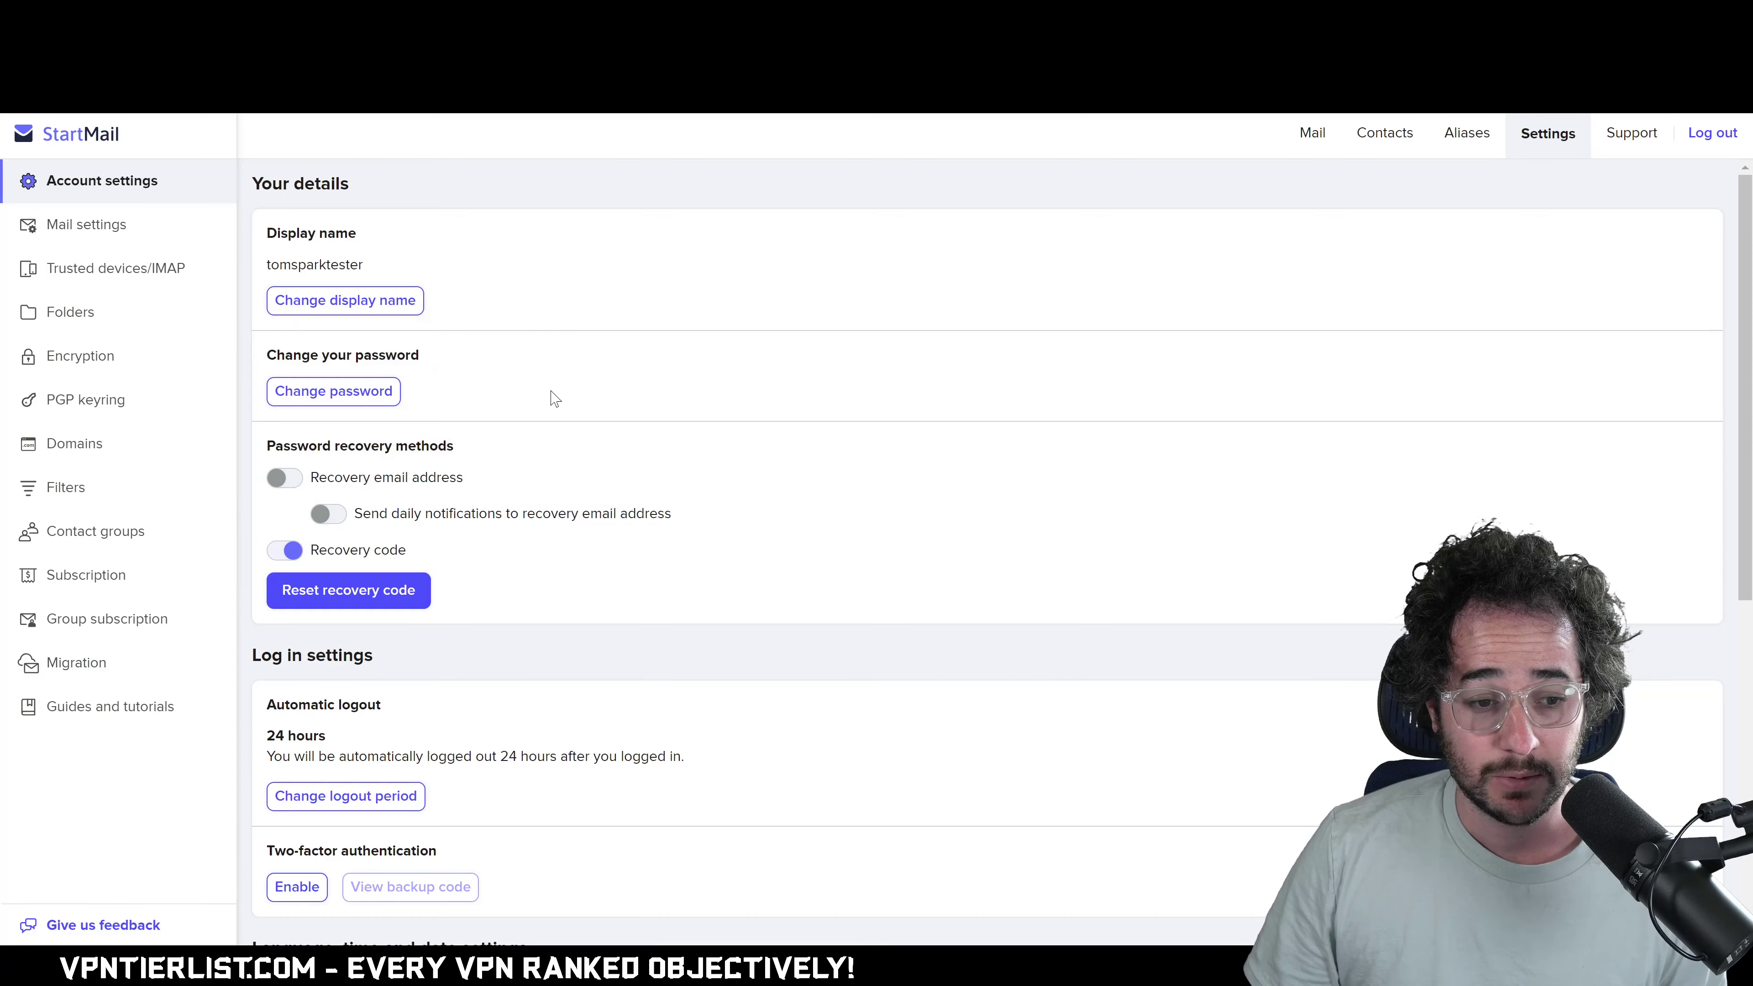
scroll(554, 399, down, 8)
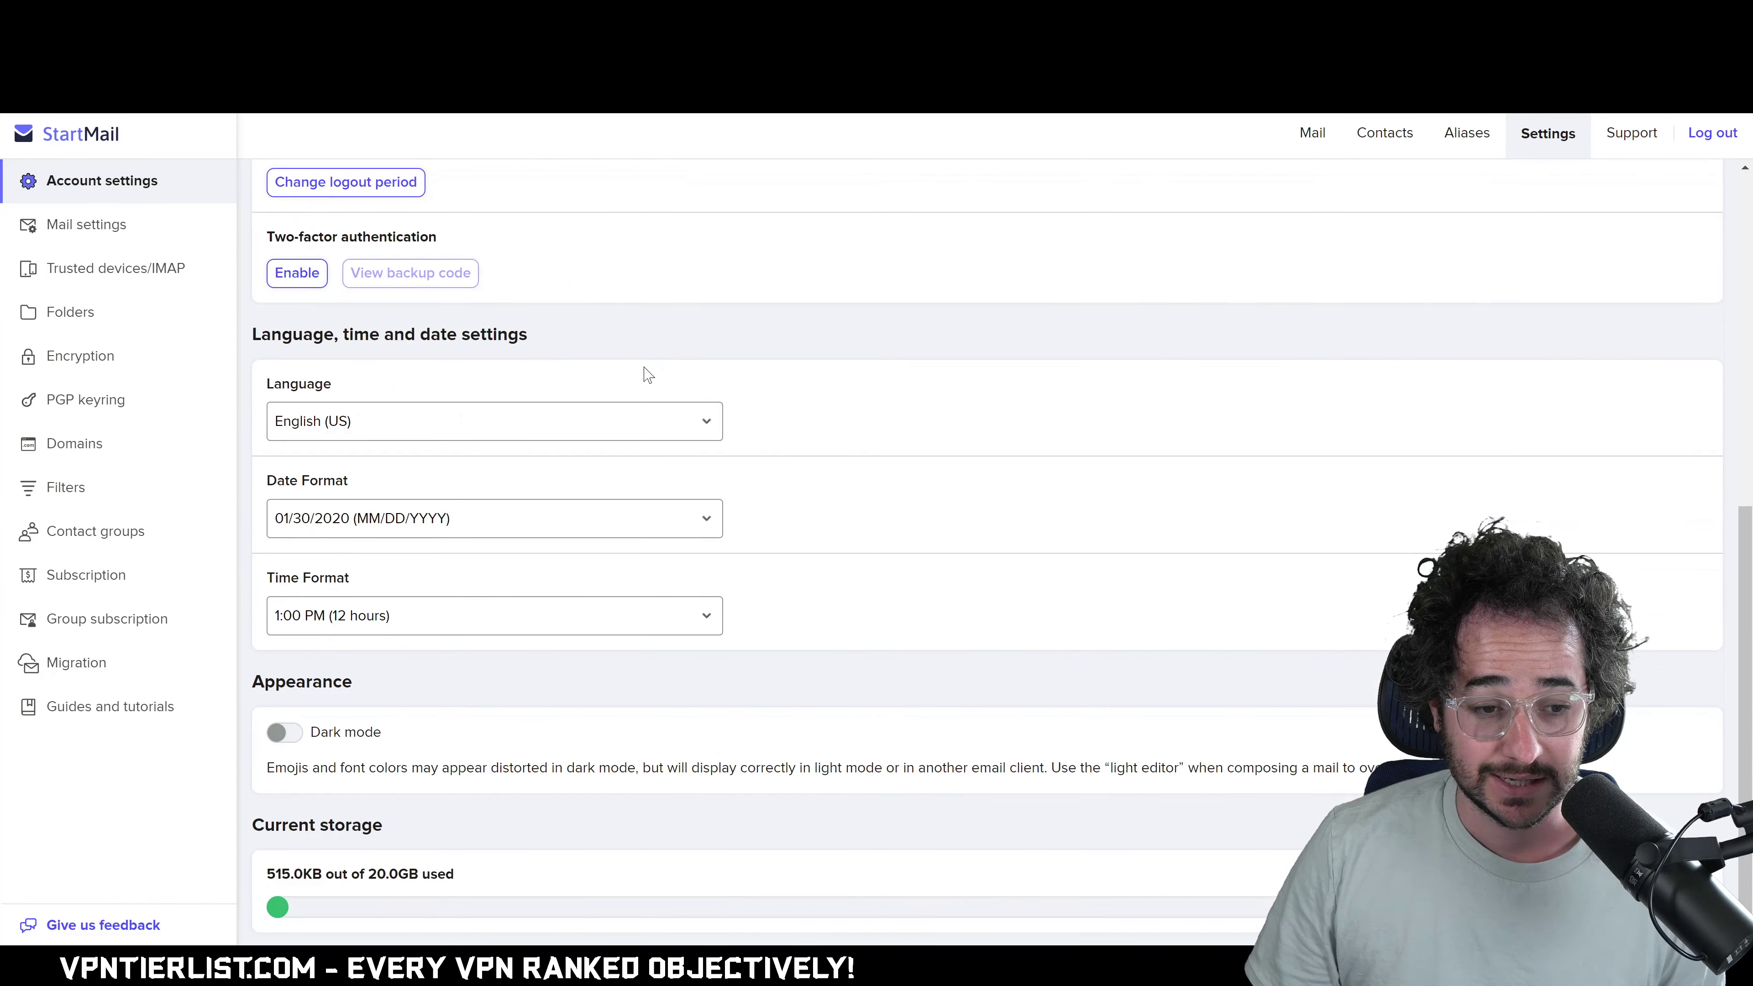
click(281, 736)
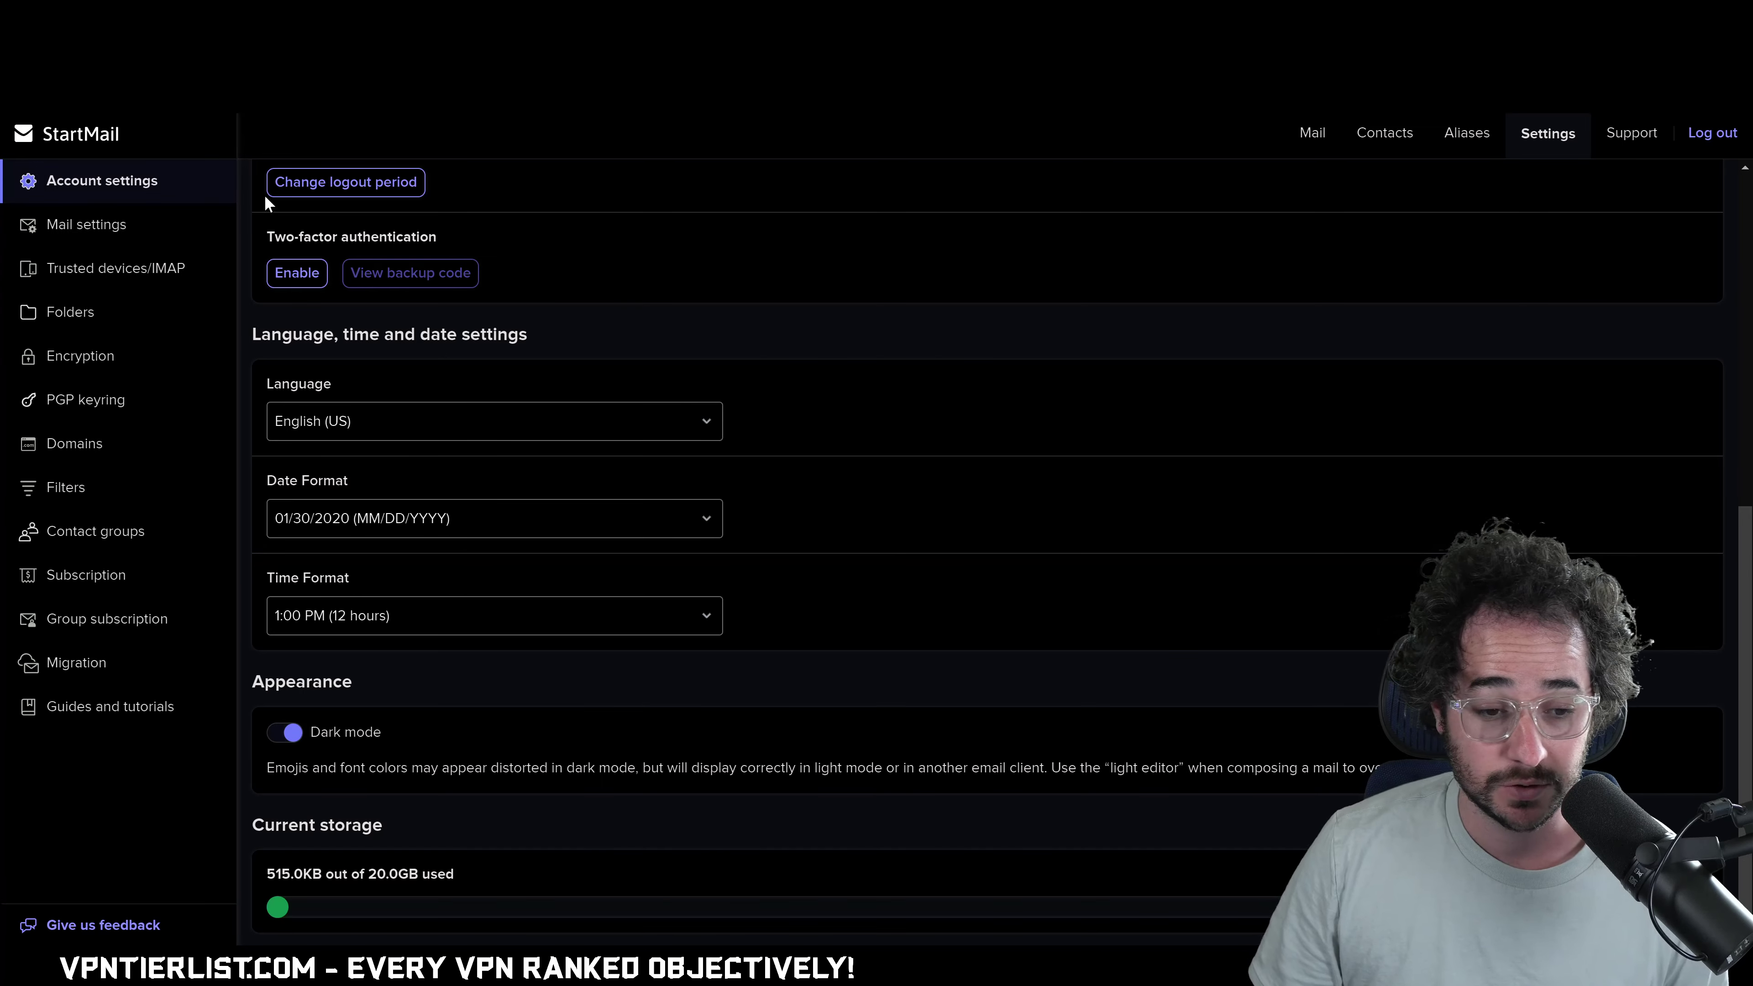
Check how the inbox, the "Welcome to StartMail: Let's Get Started!" email and the contacts list look in dark mode
click(71, 139)
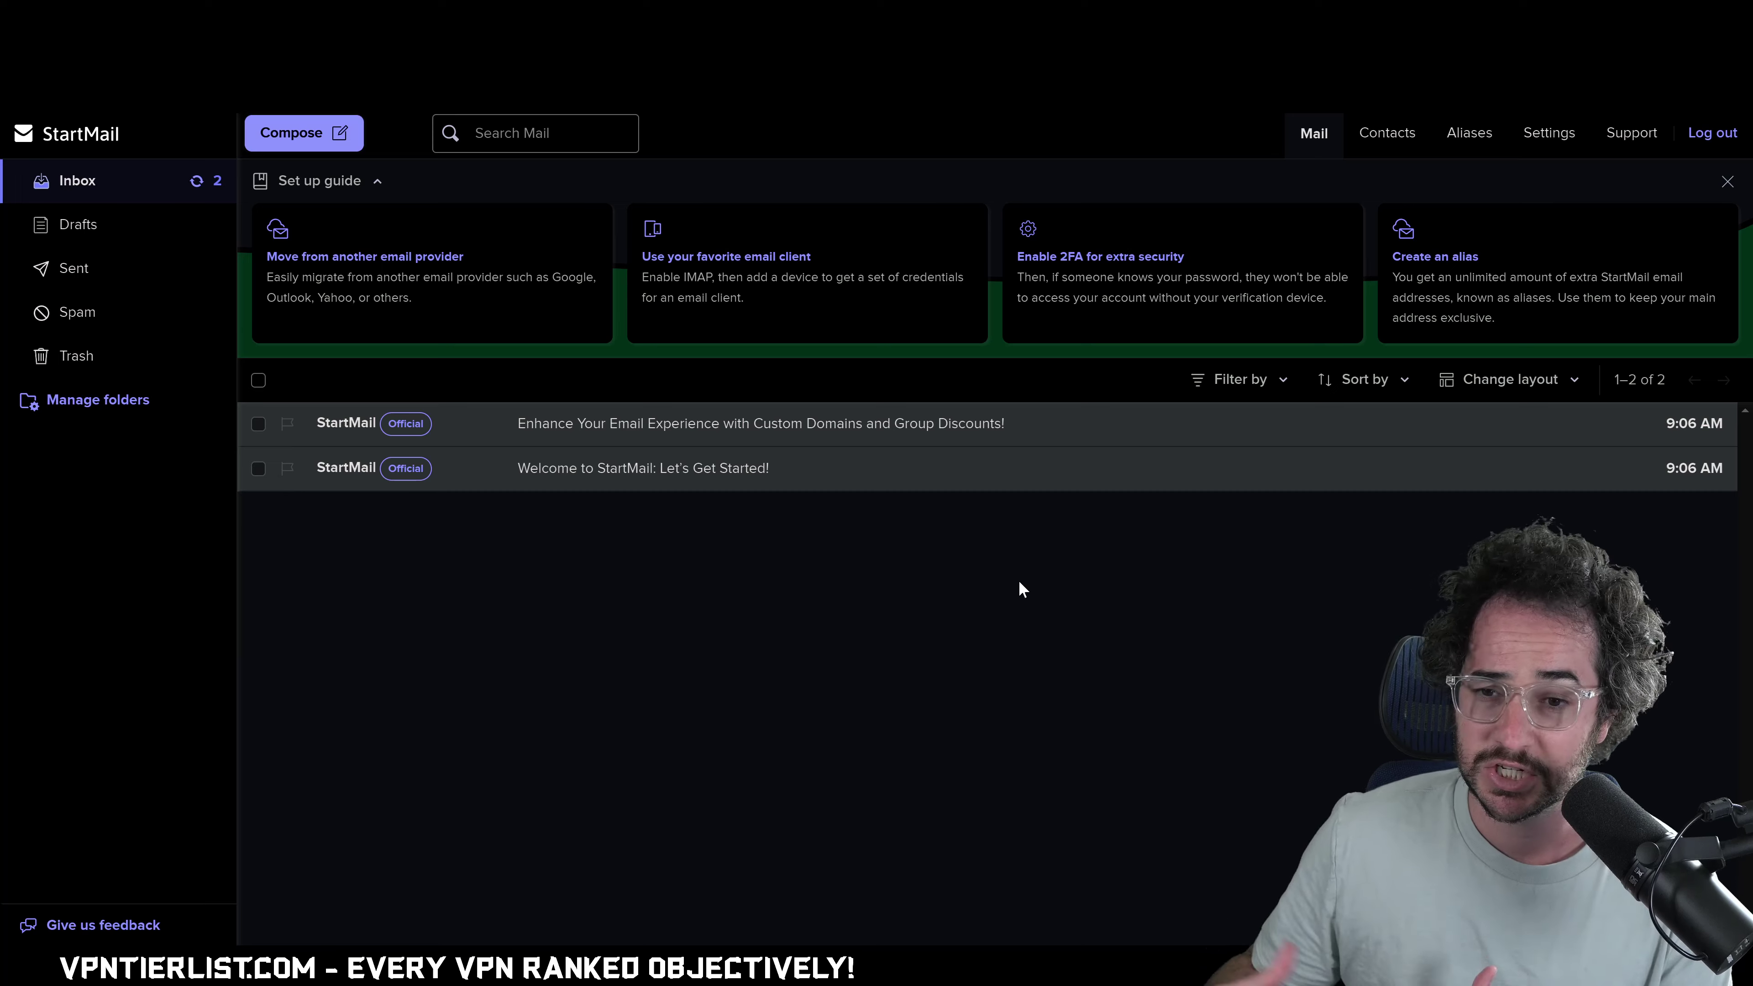
click(787, 475)
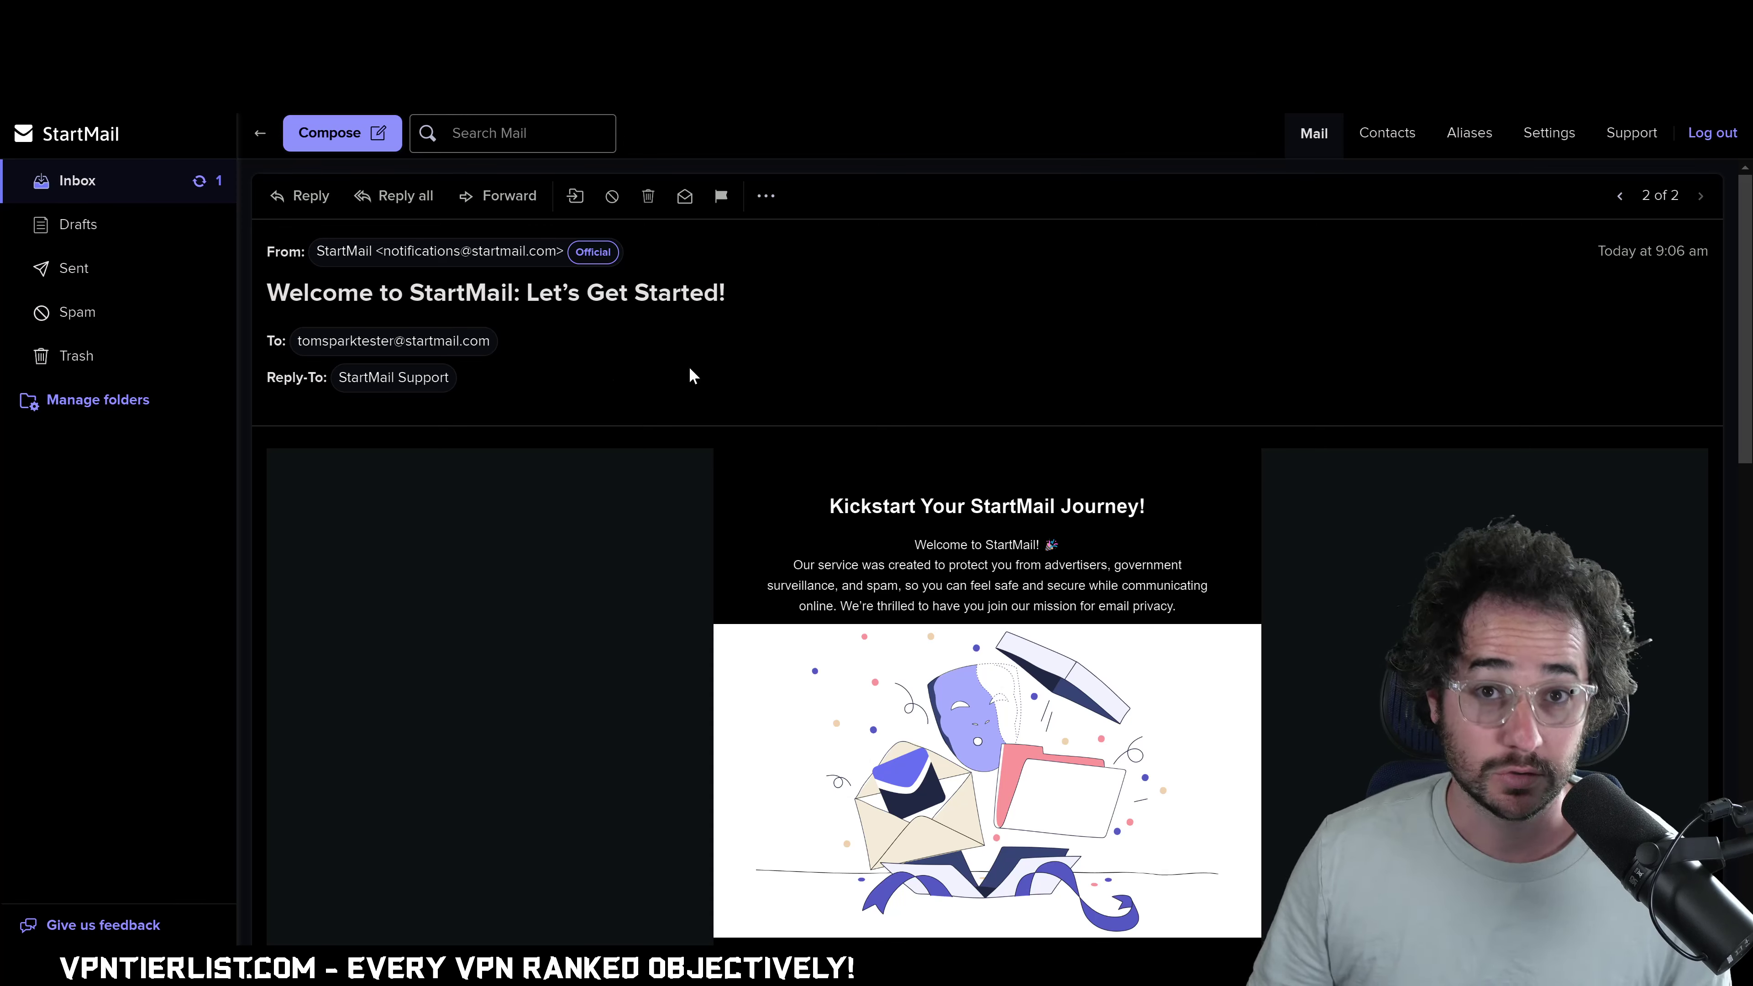
click(1388, 132)
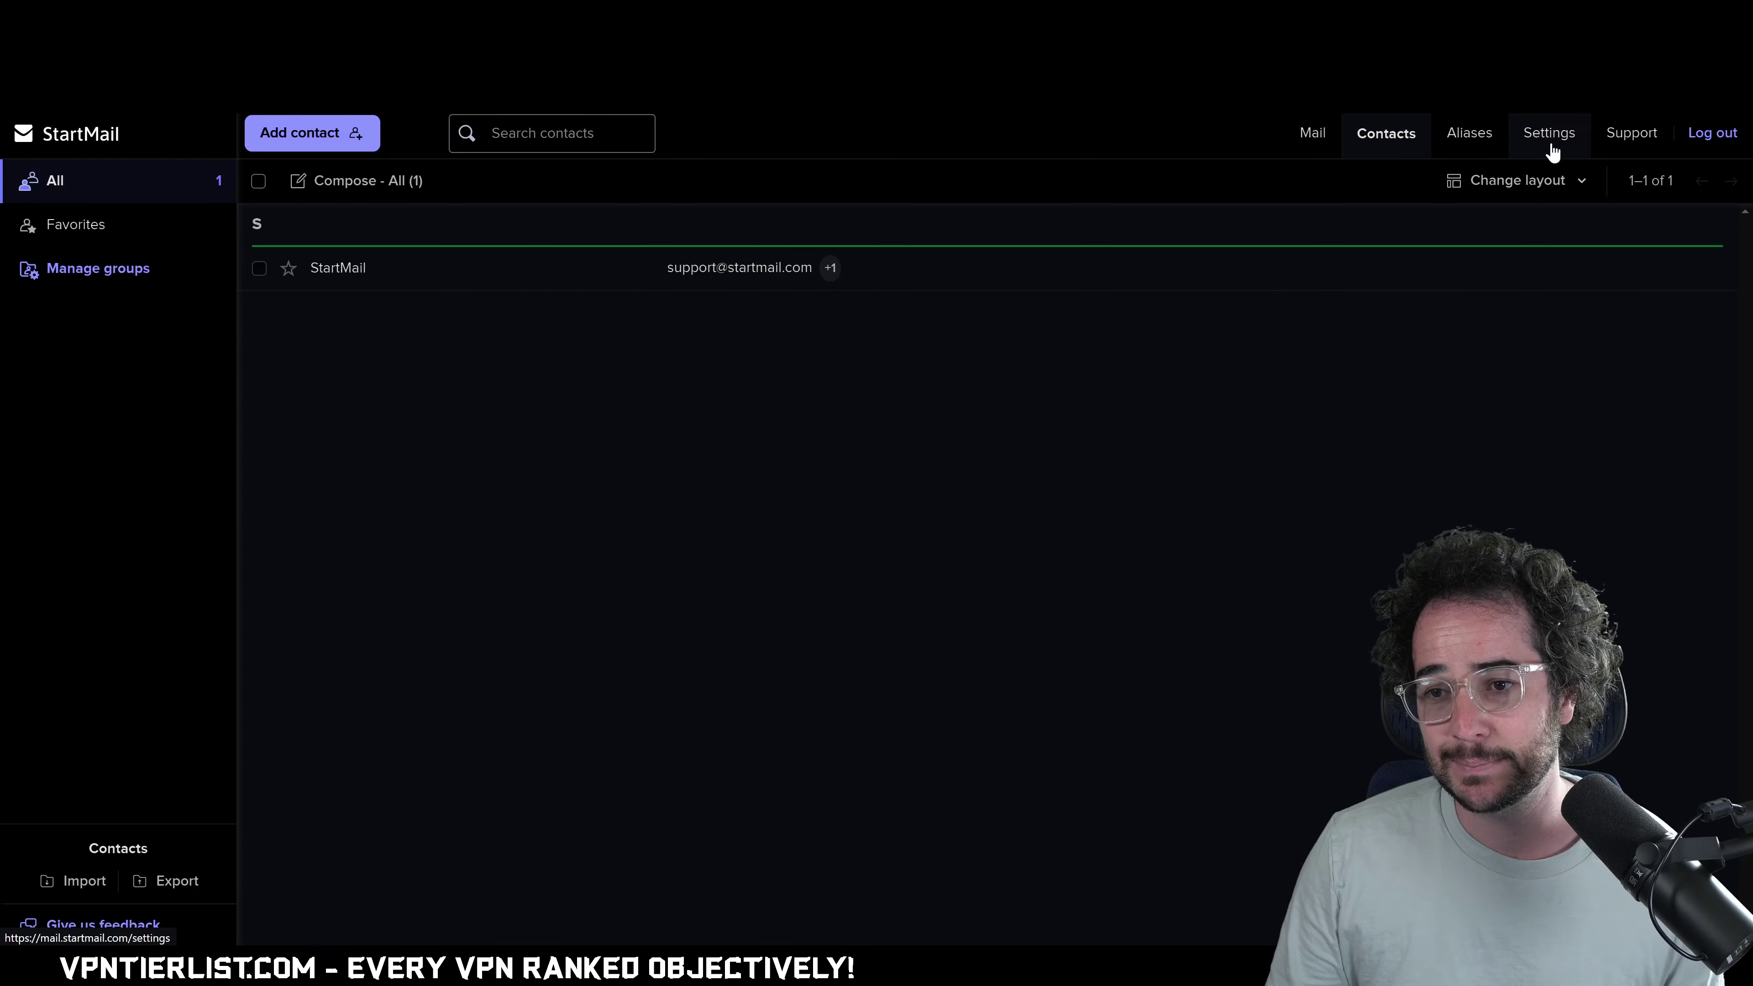
click(1564, 136)
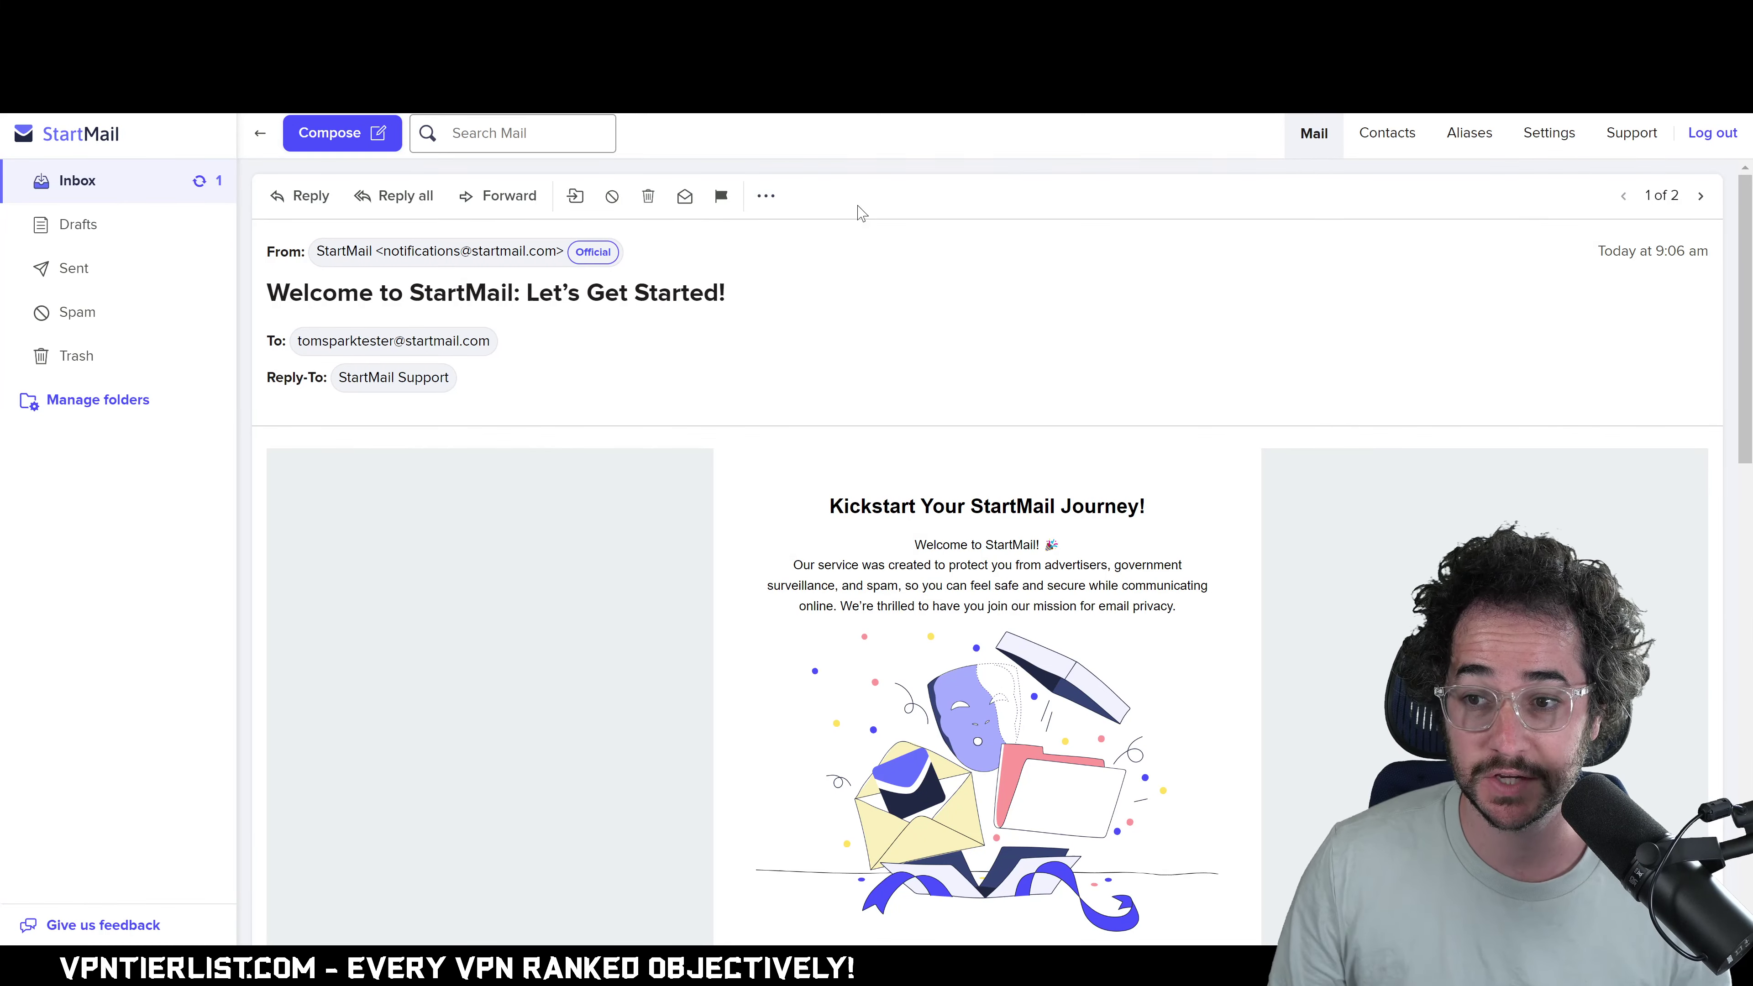
Examine the additional message actions of the StartMail welcome email and read through its content
click(766, 196)
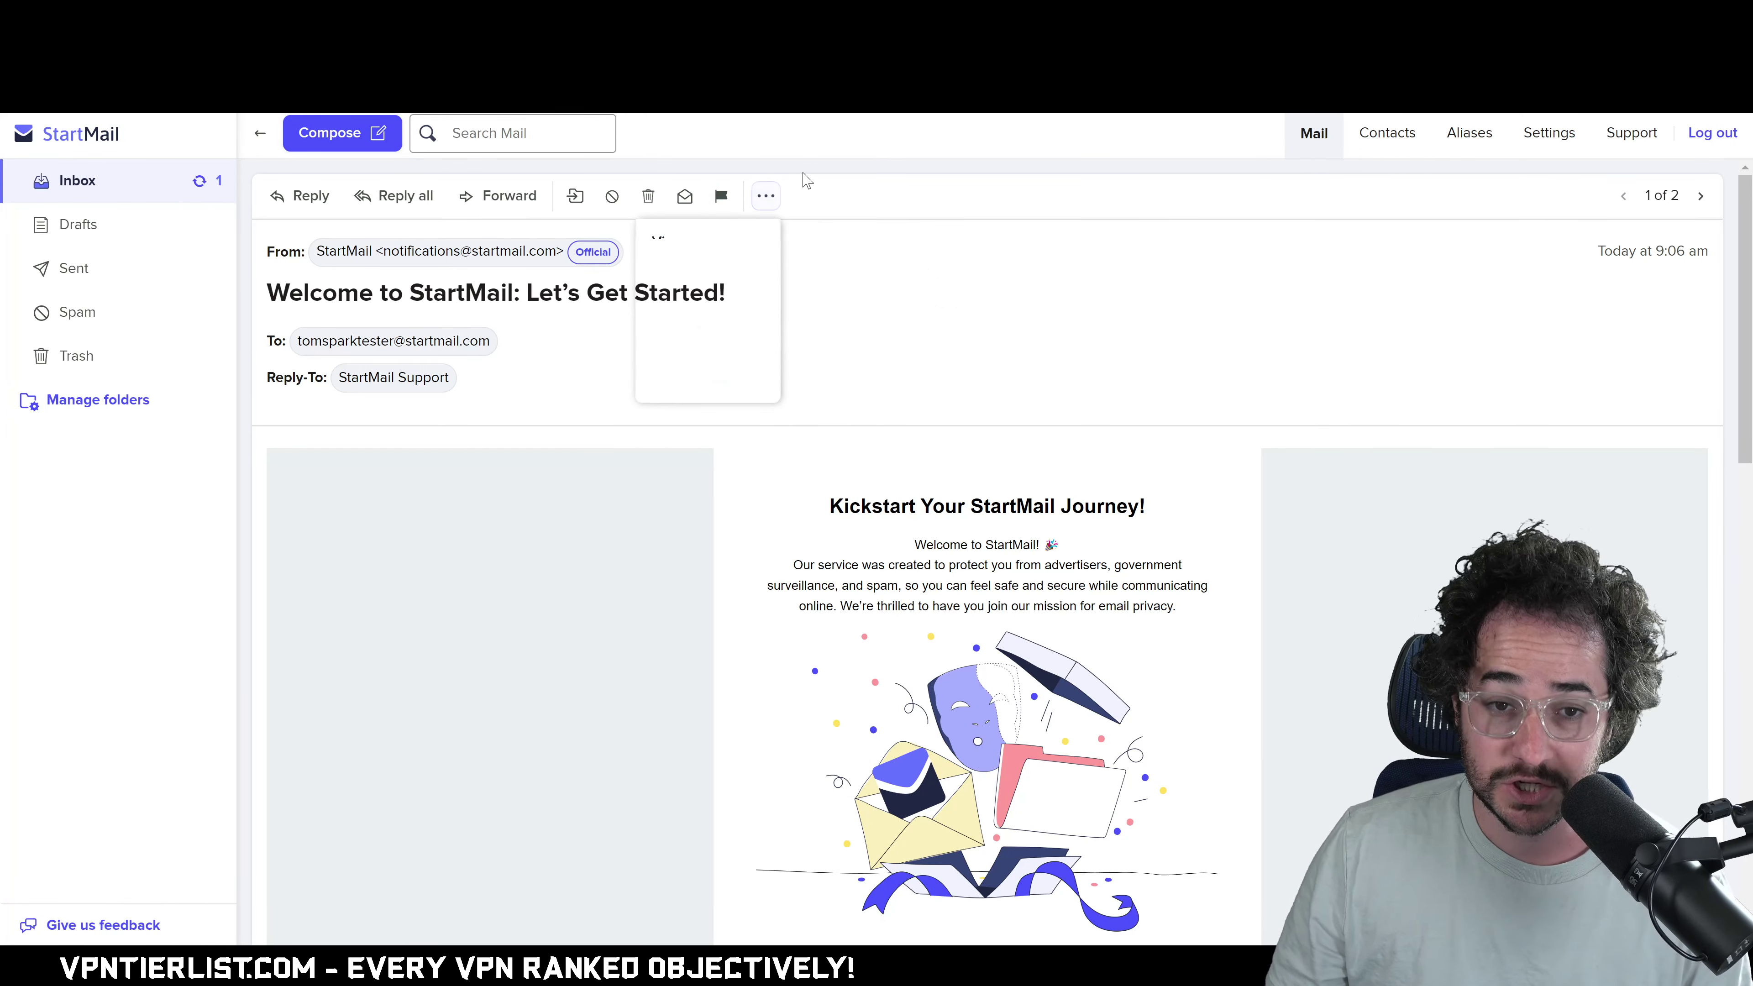
click(766, 196)
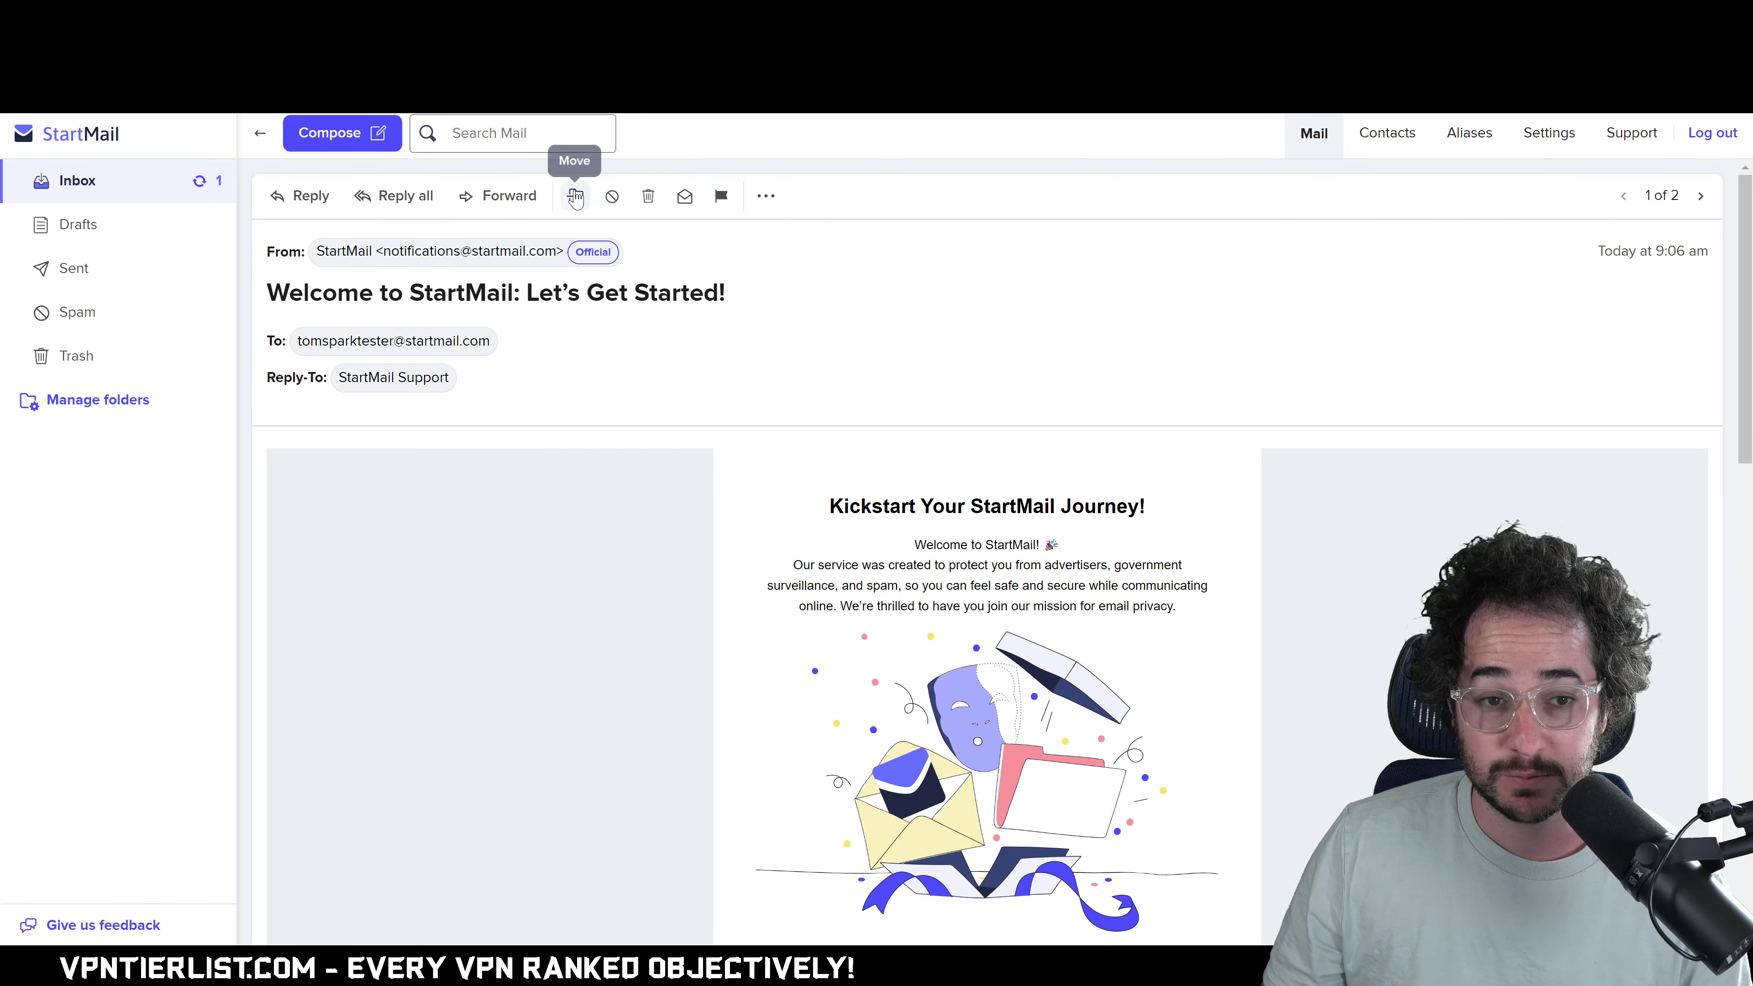
scroll(624, 486, down, 6)
scroll(623, 487, down, 8)
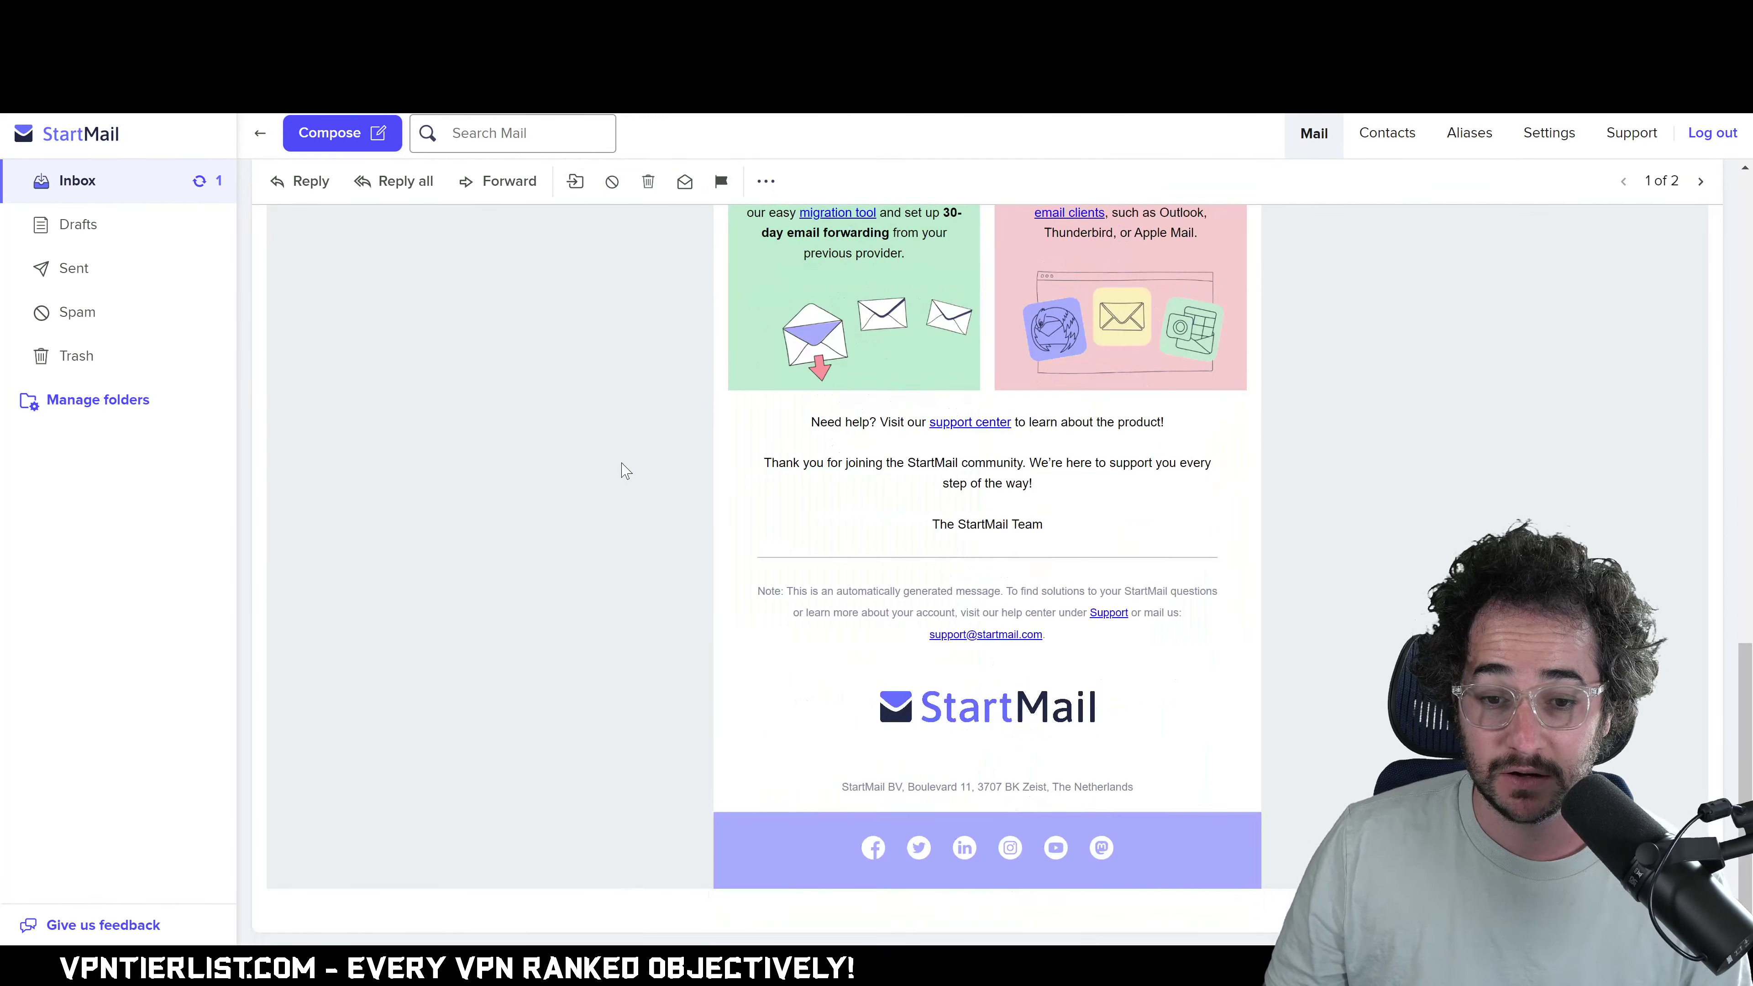
scroll(544, 442, up, 14)
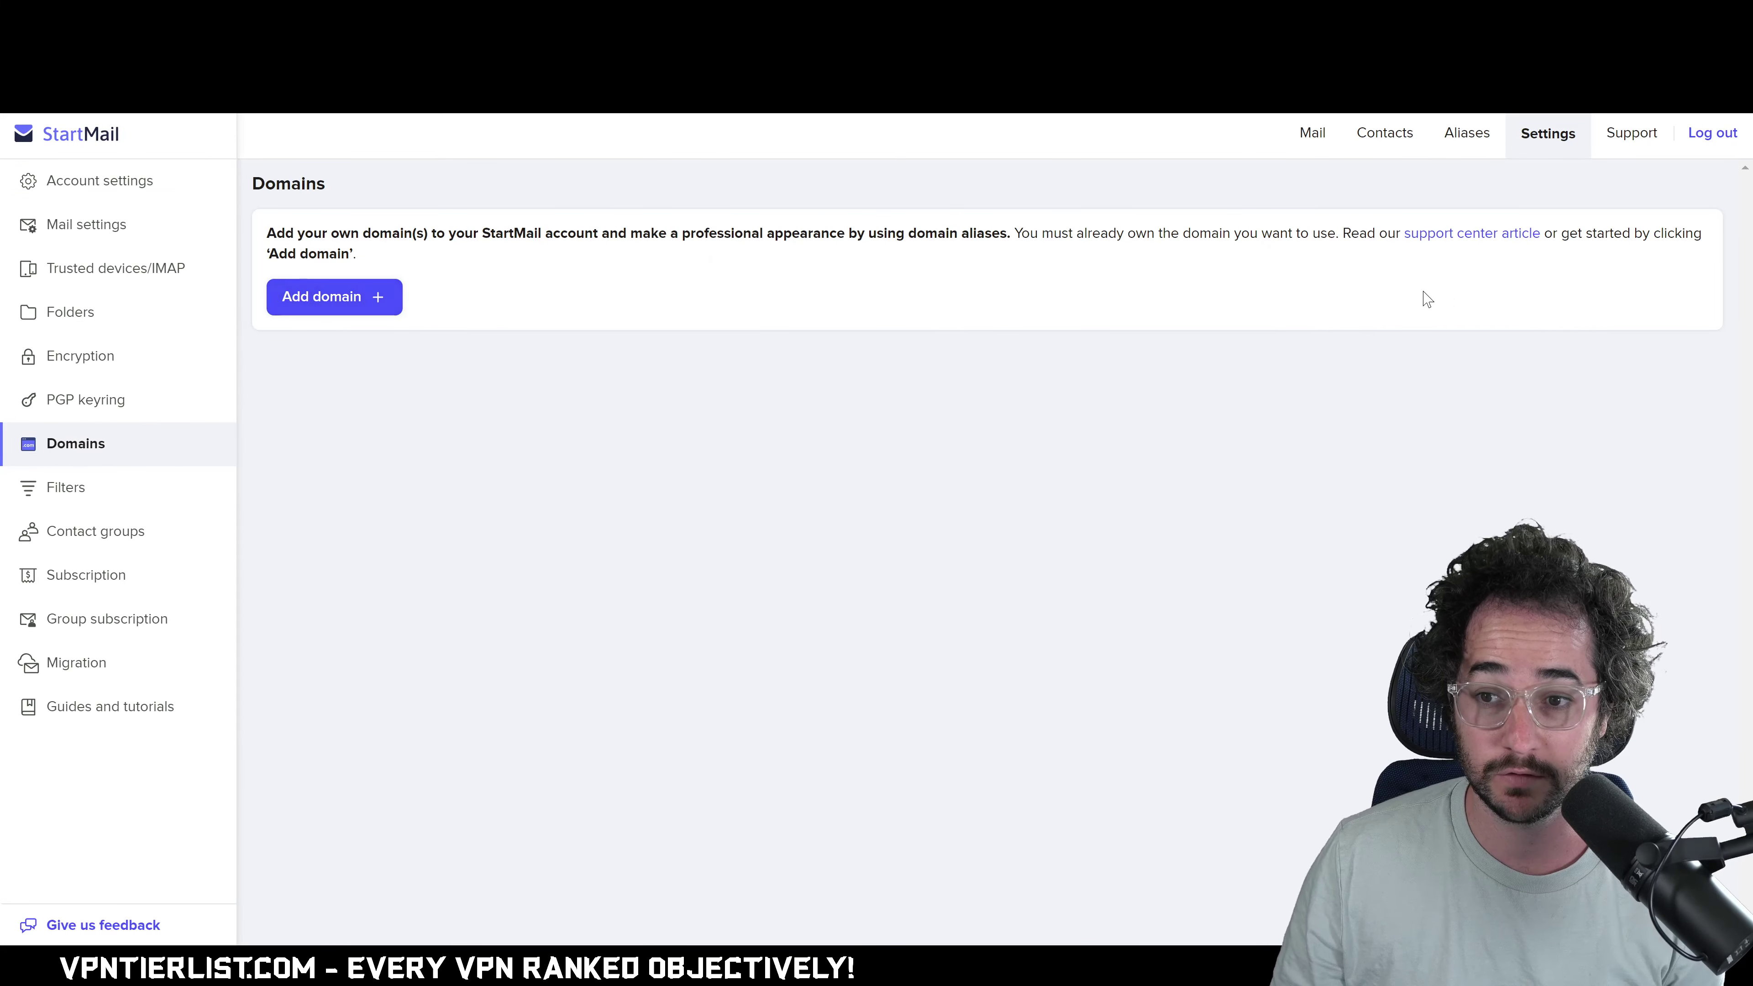
Review the settings for filters, subscription, contact groups, encryption, folders, trusted devices and mail, including the signature and default text styling
click(154, 489)
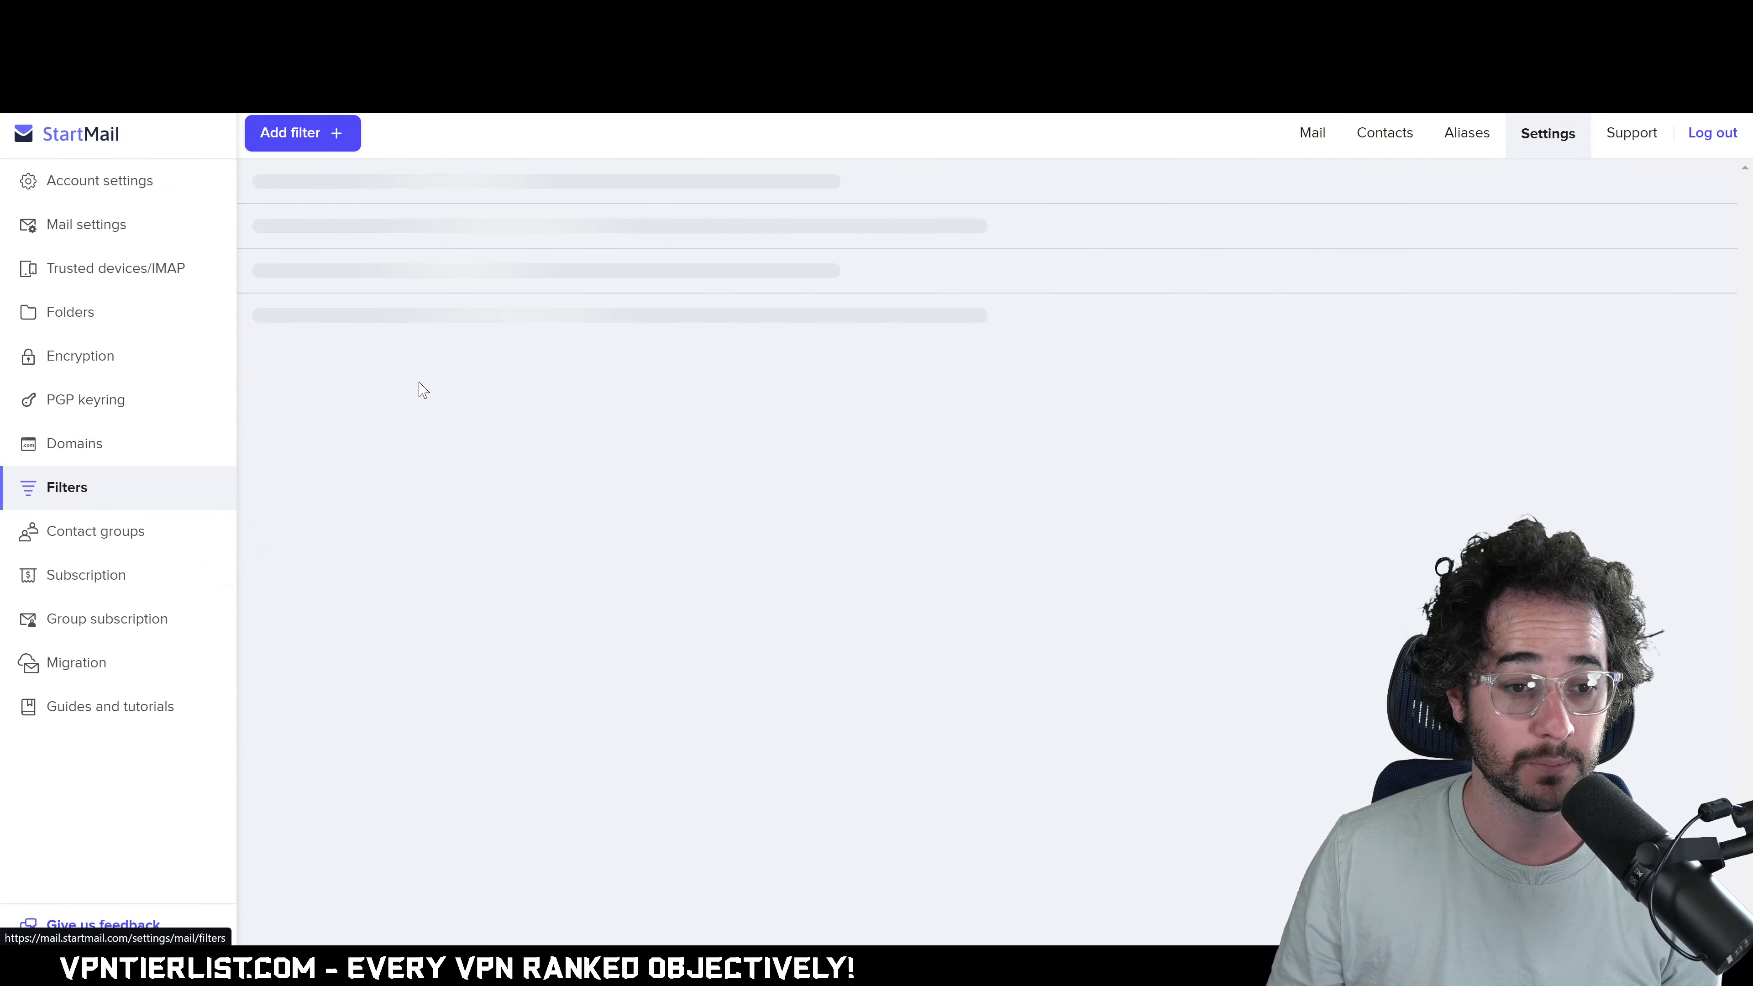
click(104, 578)
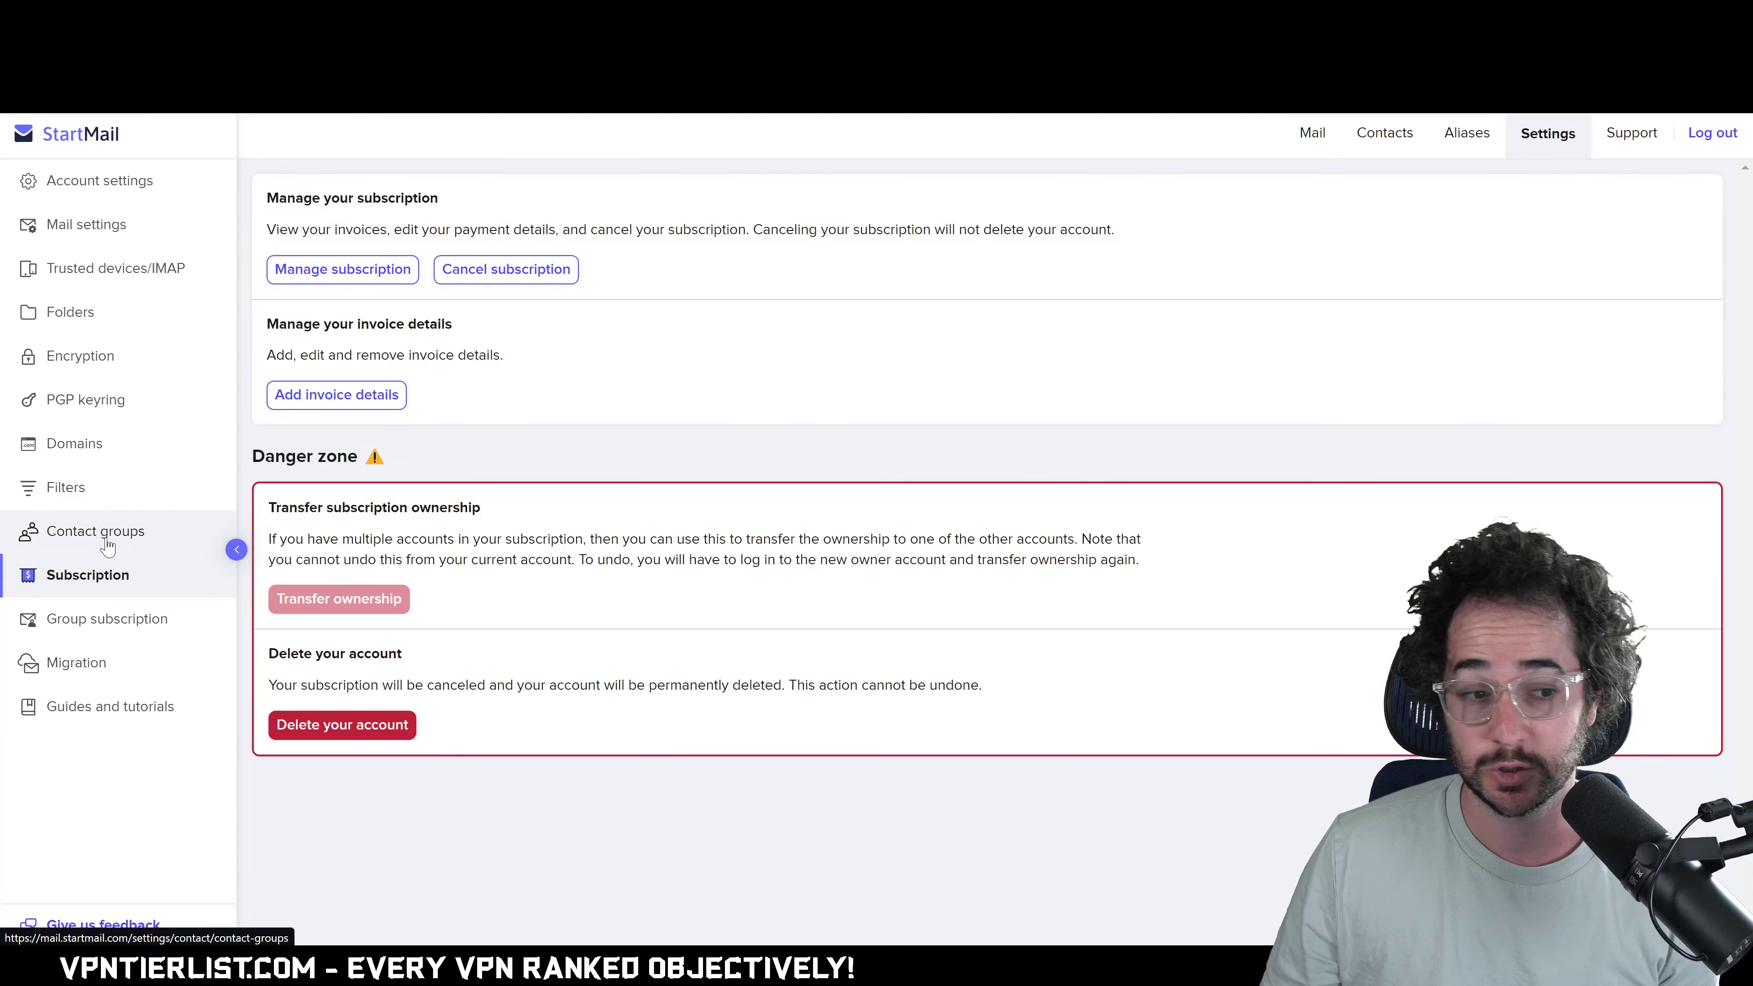
click(127, 534)
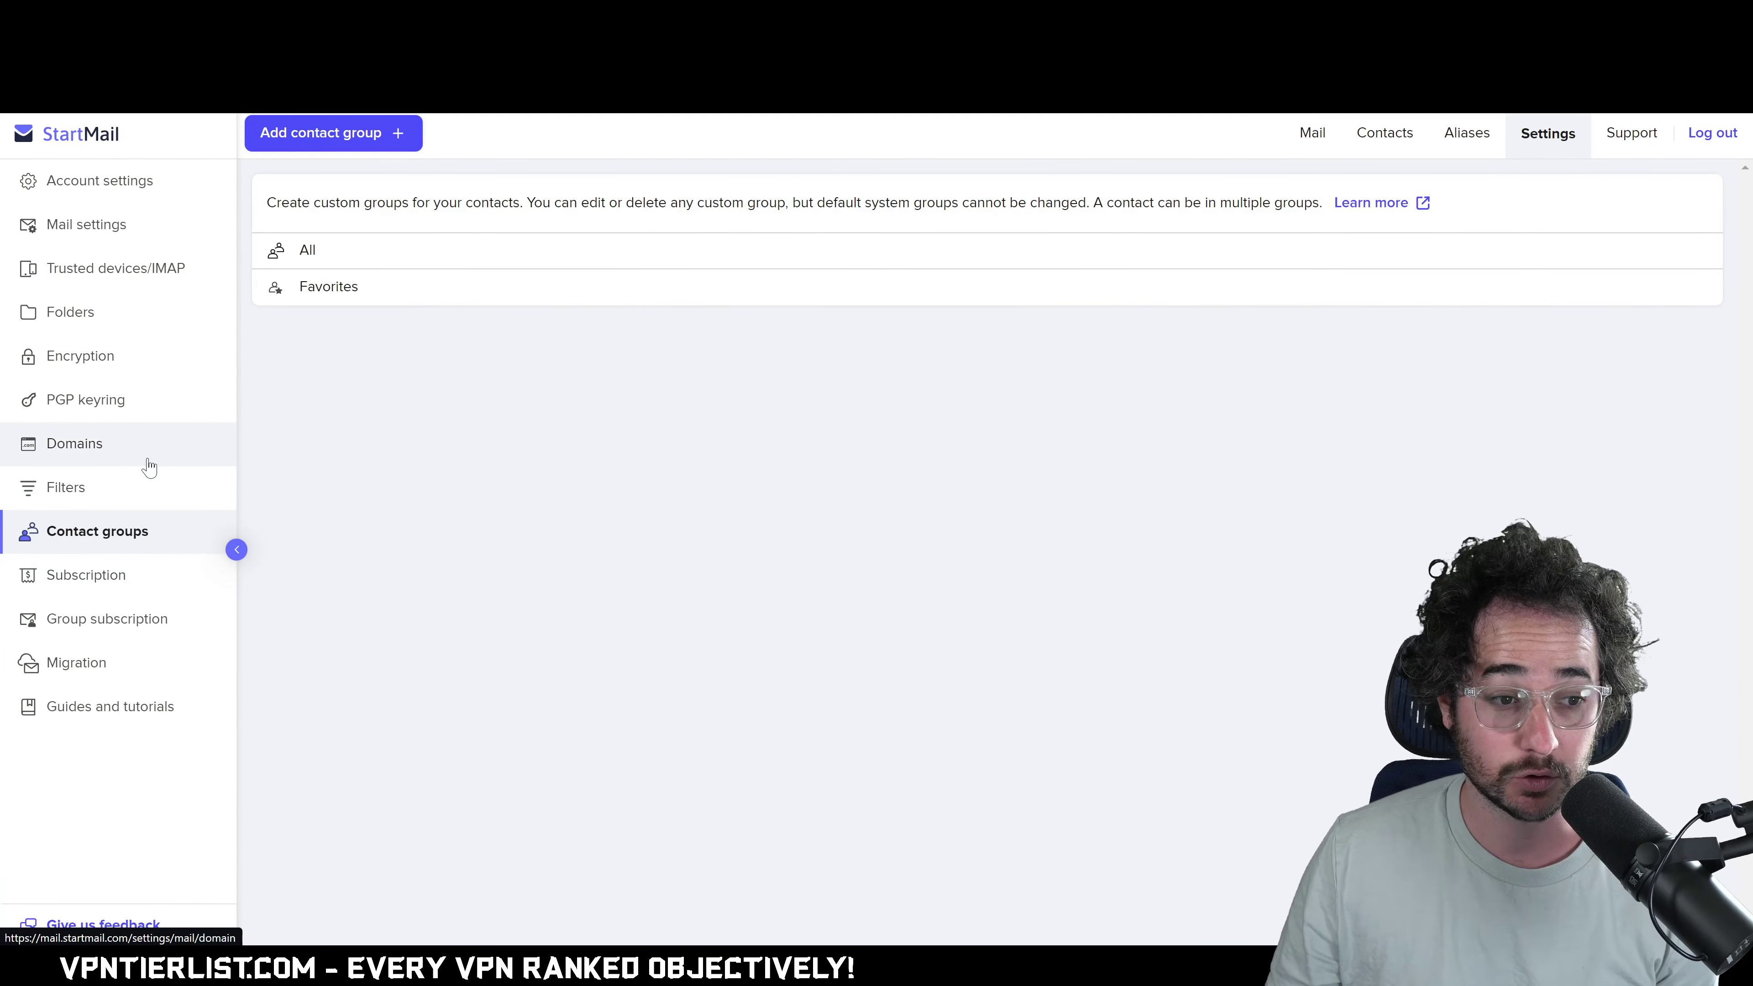
click(149, 364)
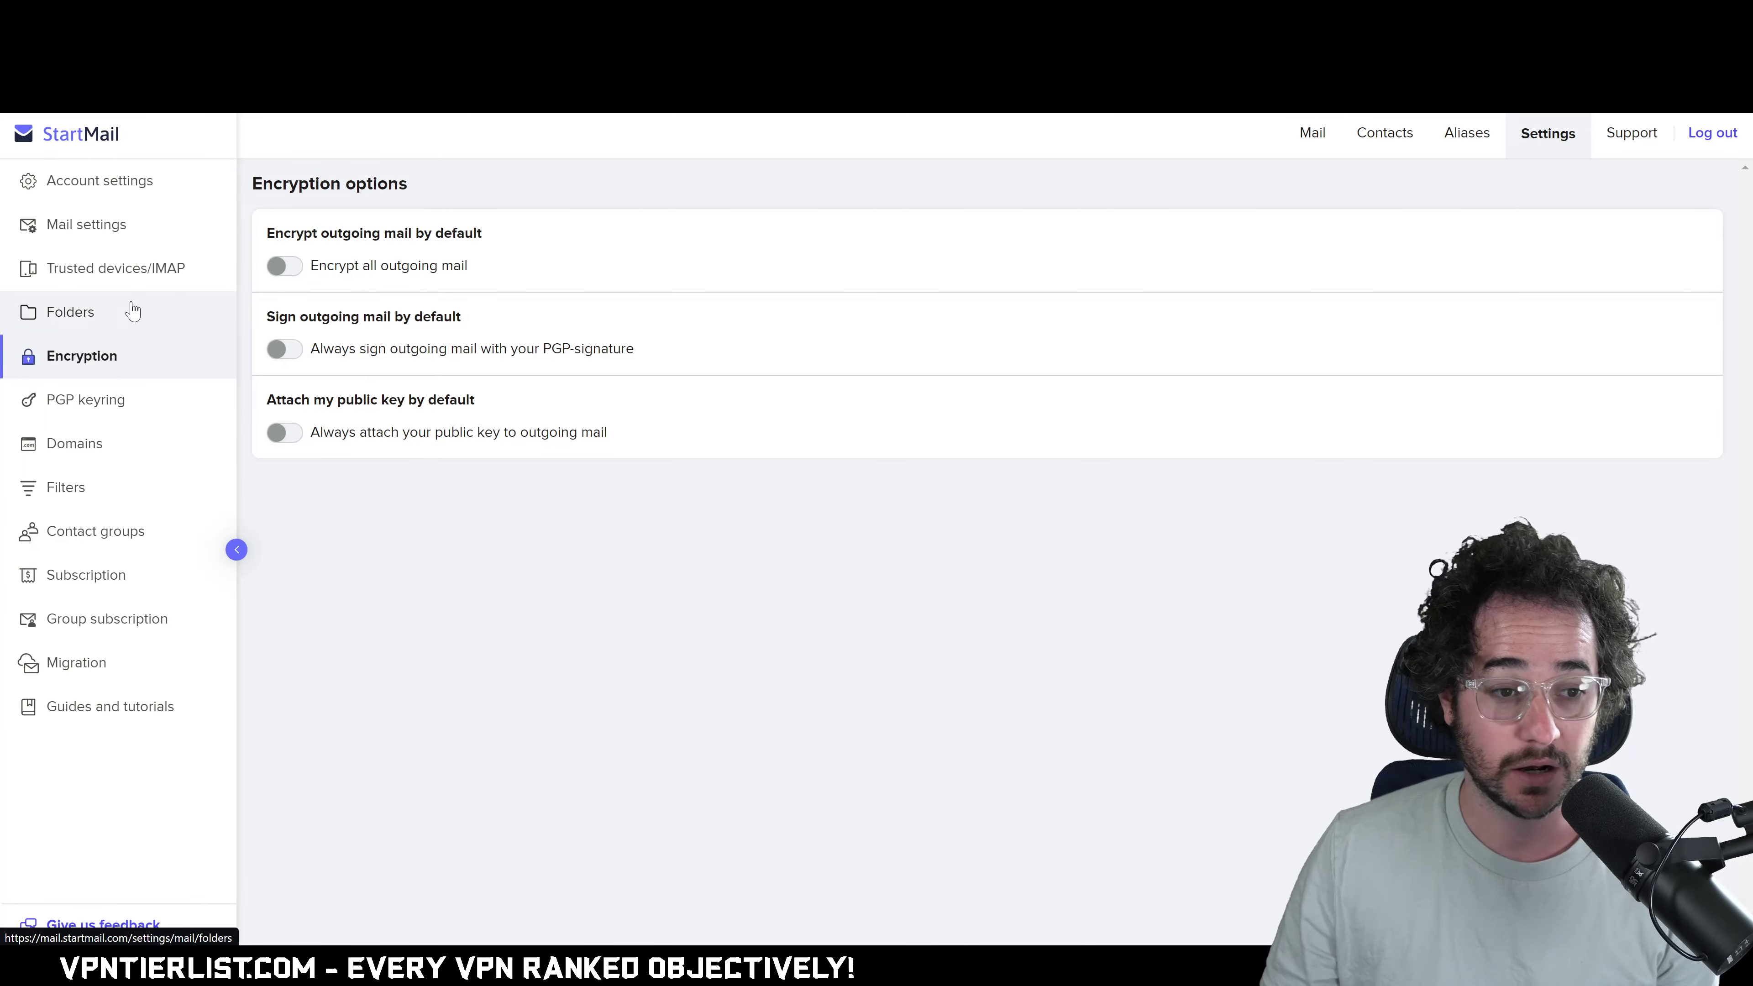
click(109, 317)
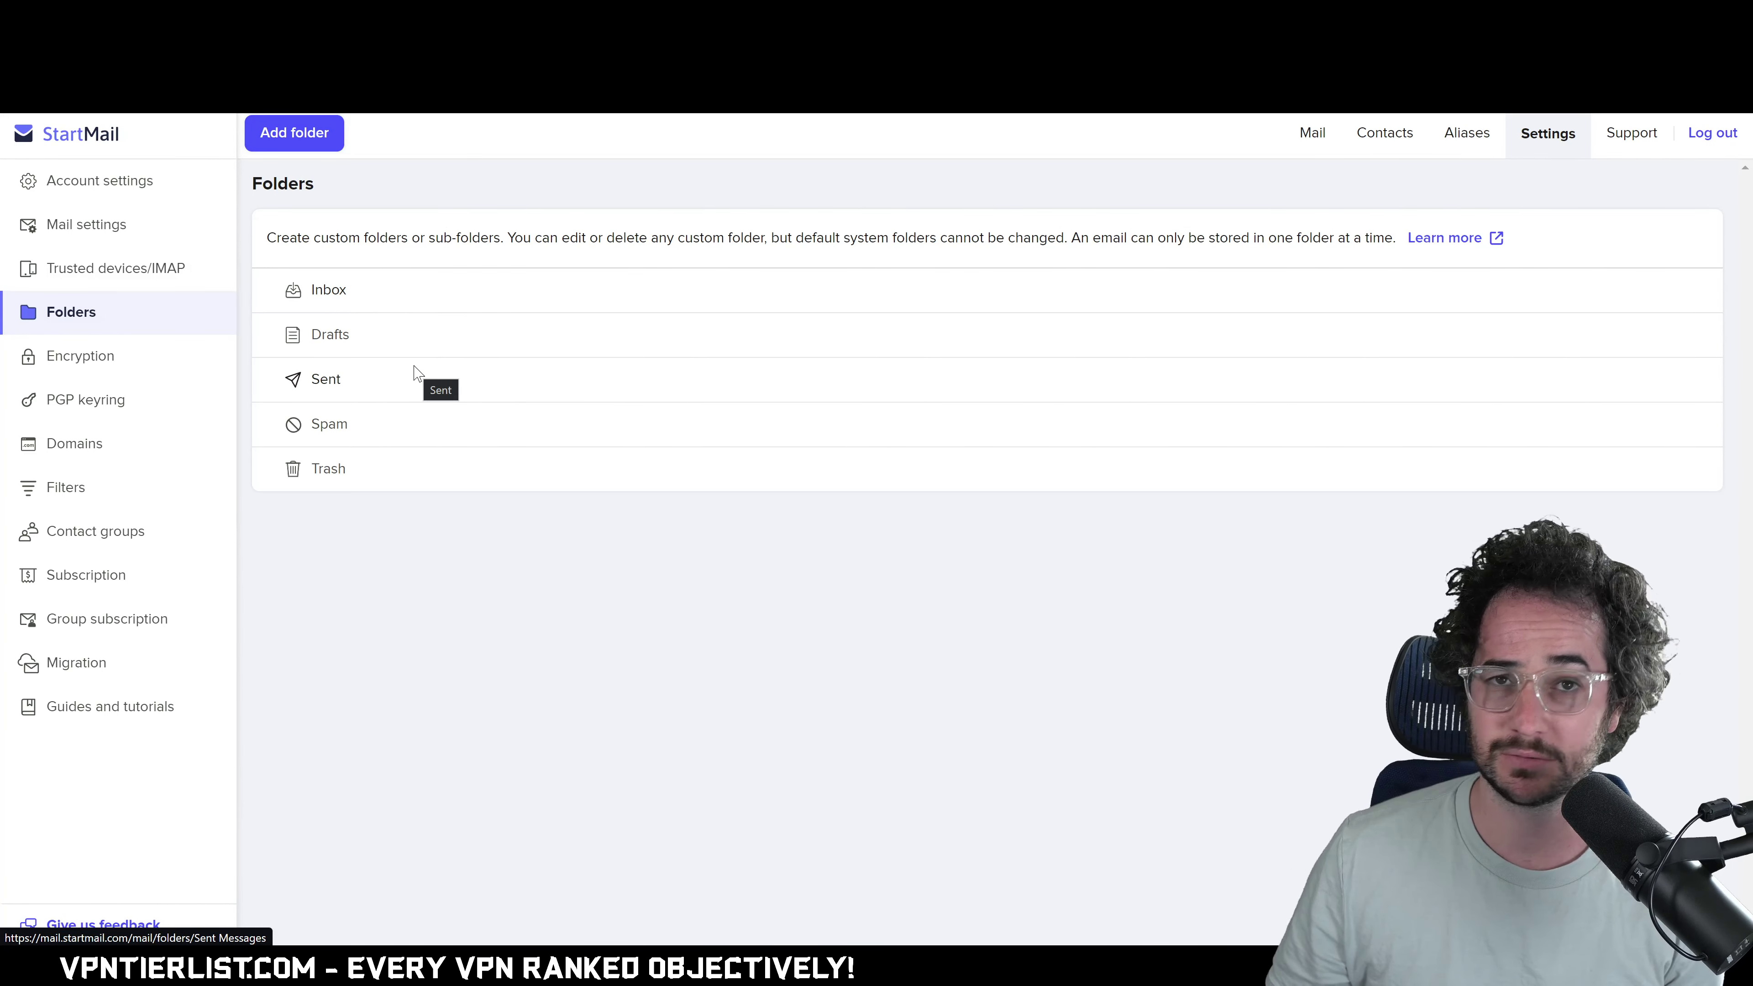
click(189, 280)
click(145, 228)
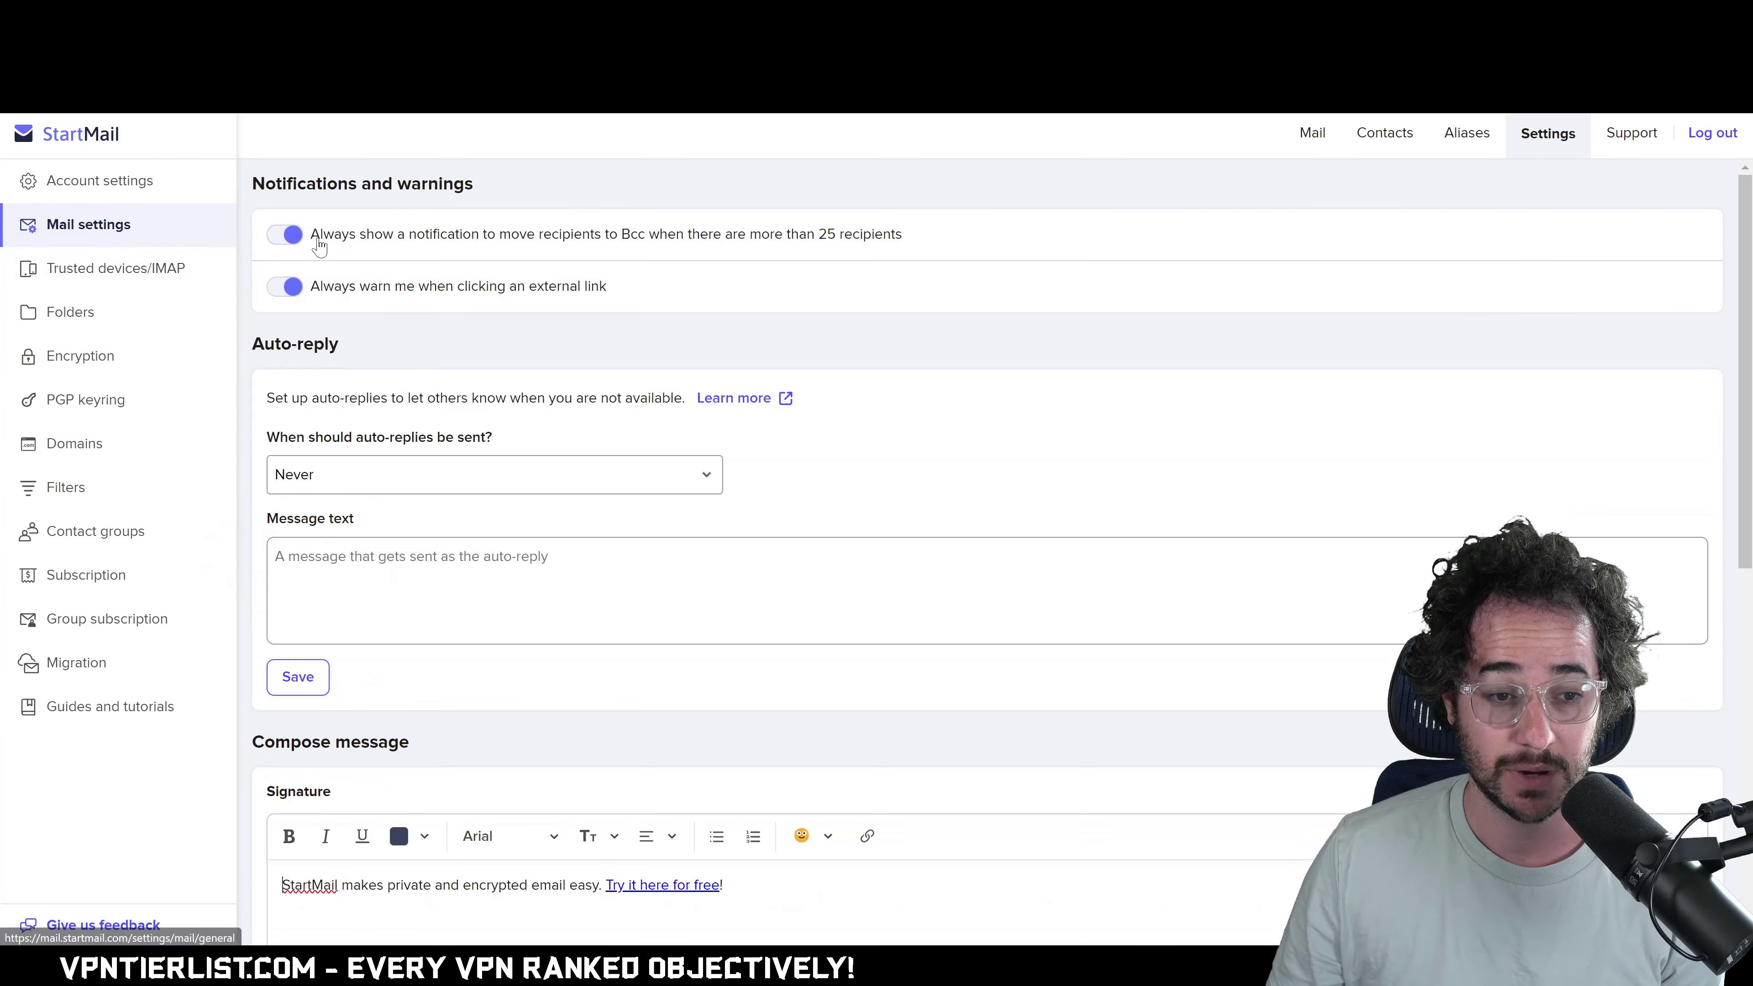
scroll(908, 677, down, 6)
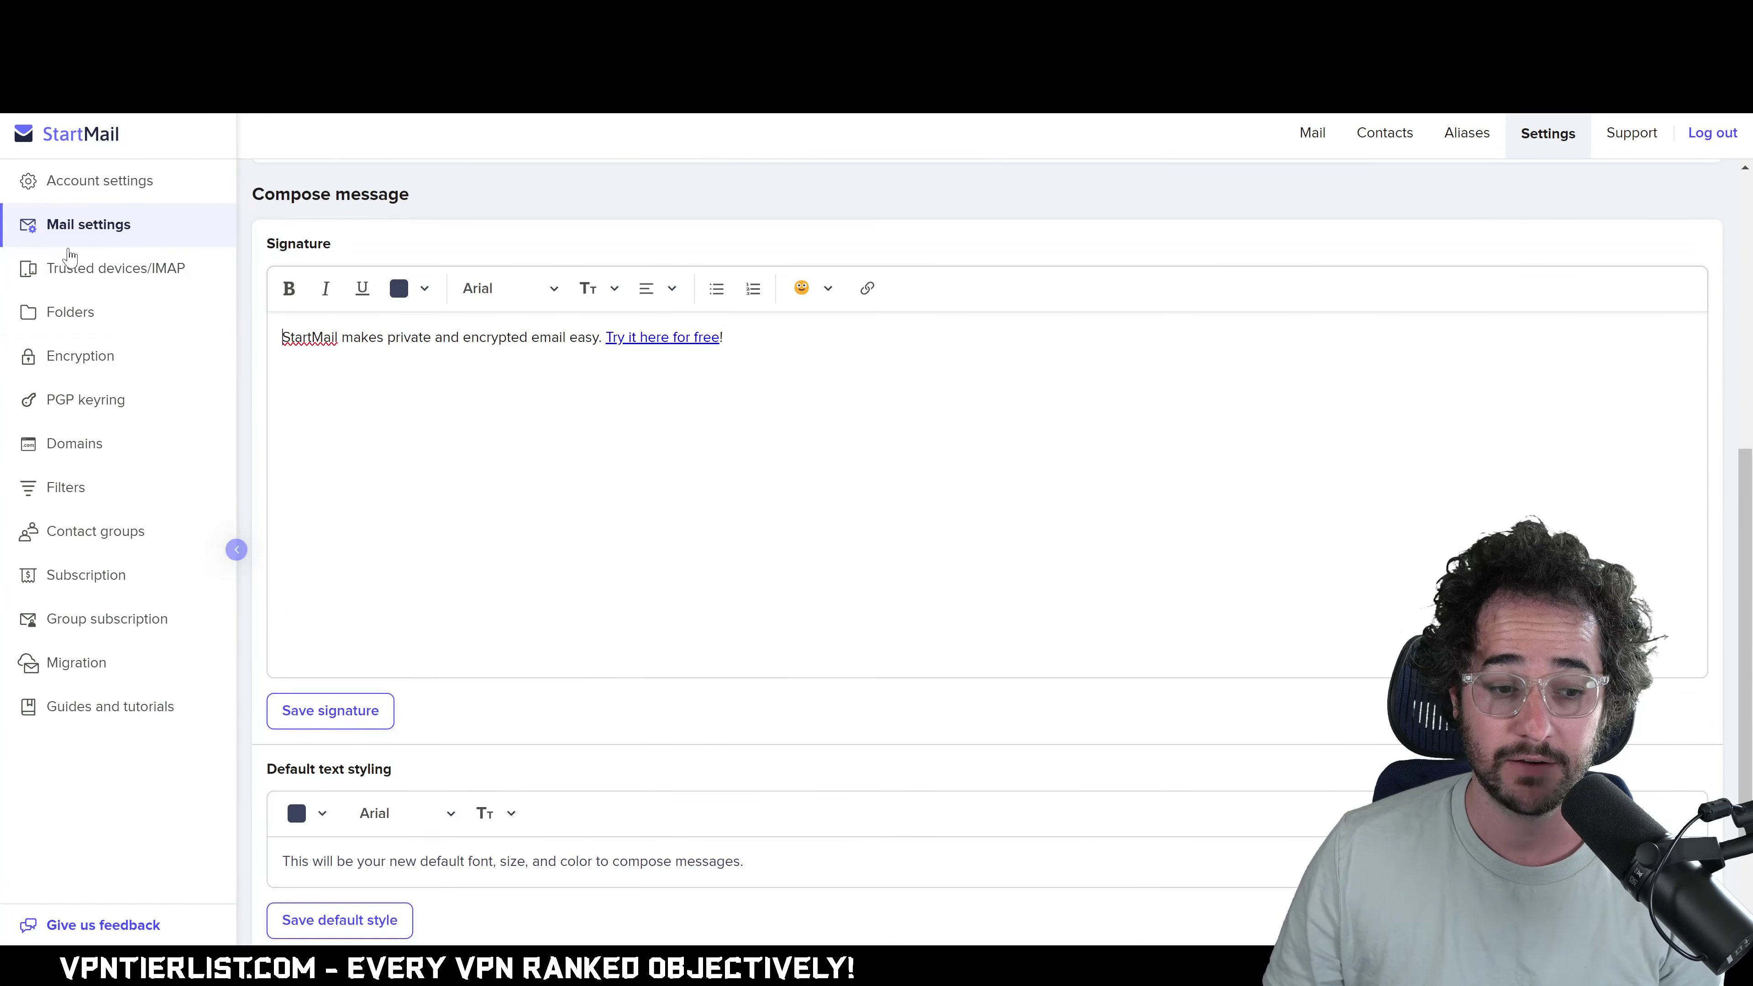
Review the account settings, including current storage, login, recovery, language and appearance options
click(121, 183)
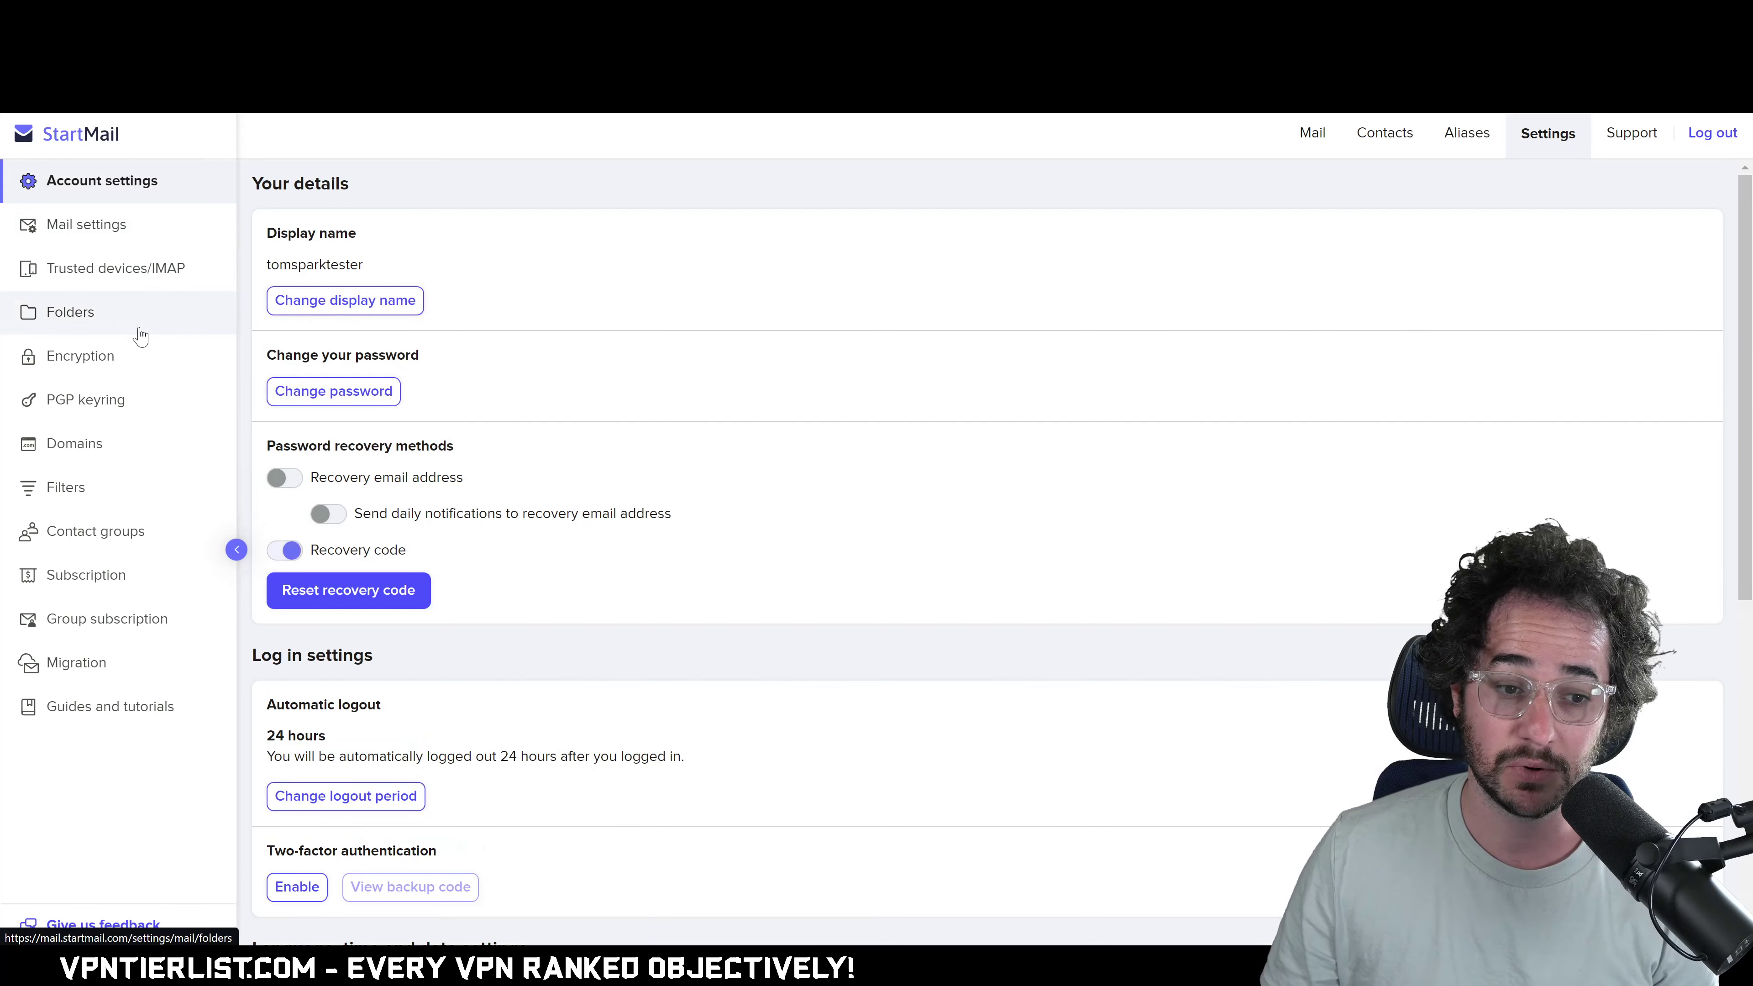
scroll(966, 674, down, 7)
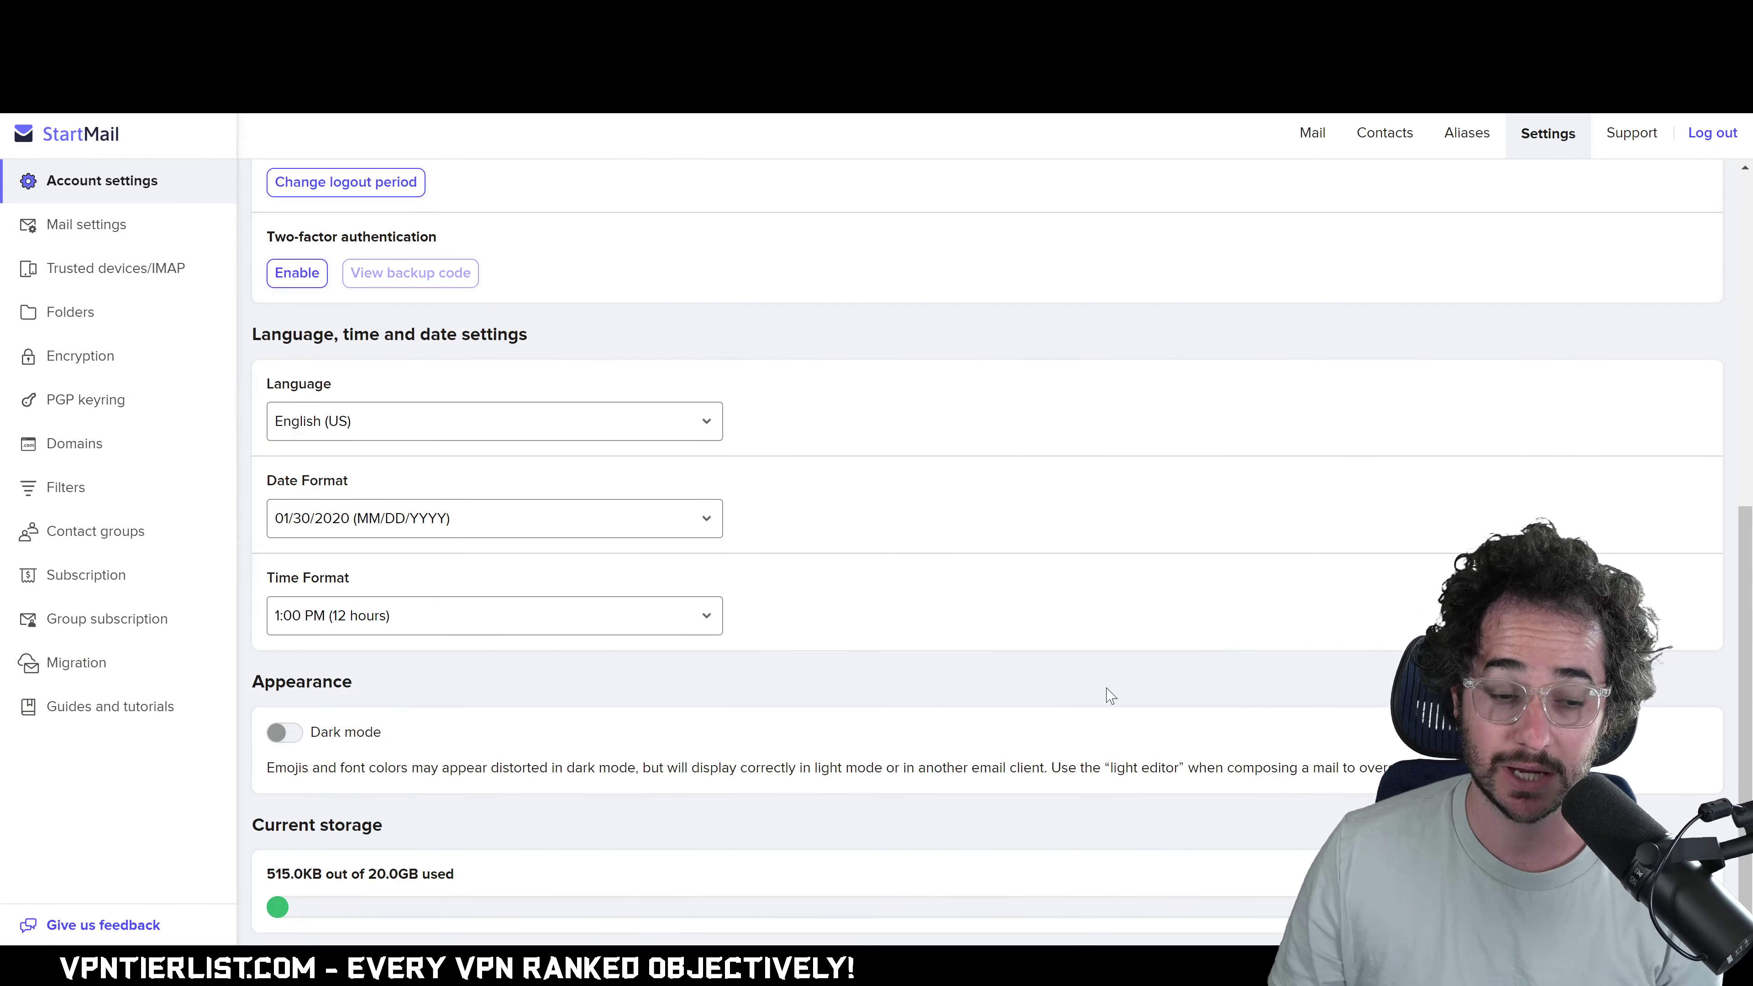
scroll(1108, 694, up, 5)
scroll(1096, 578, down, 5)
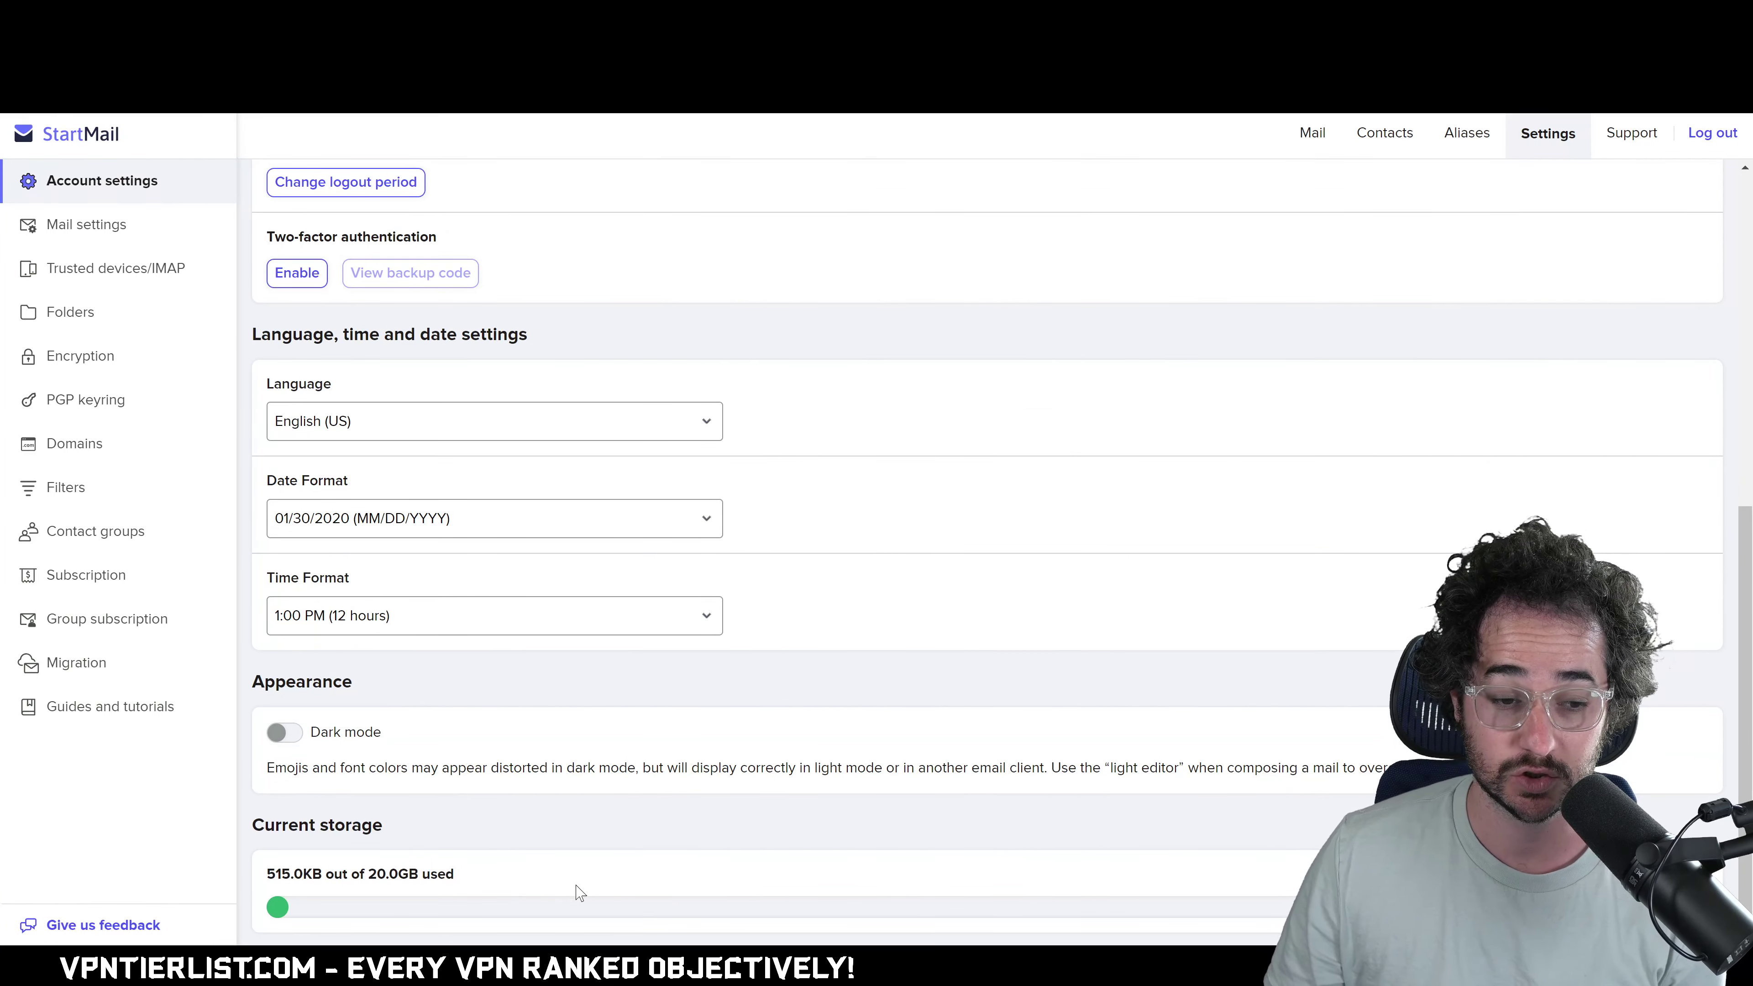
drag(509, 891, 262, 881)
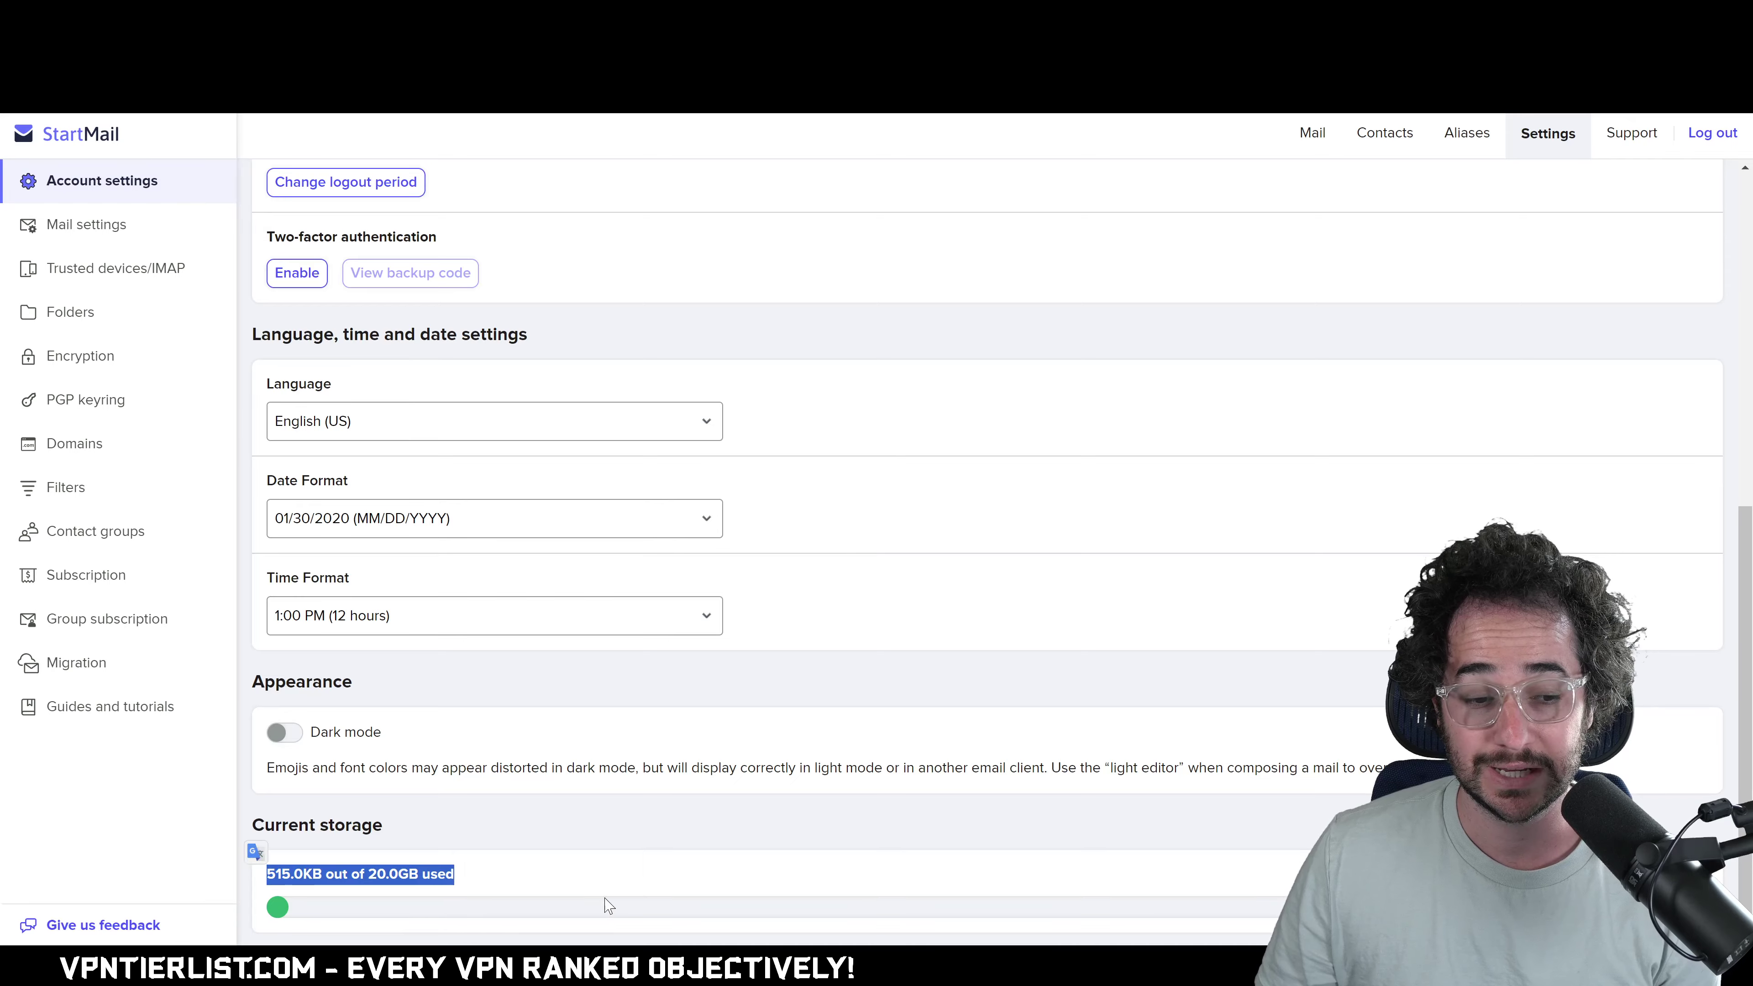
click(258, 855)
scroll(521, 763, up, 4)
scroll(539, 728, up, 4)
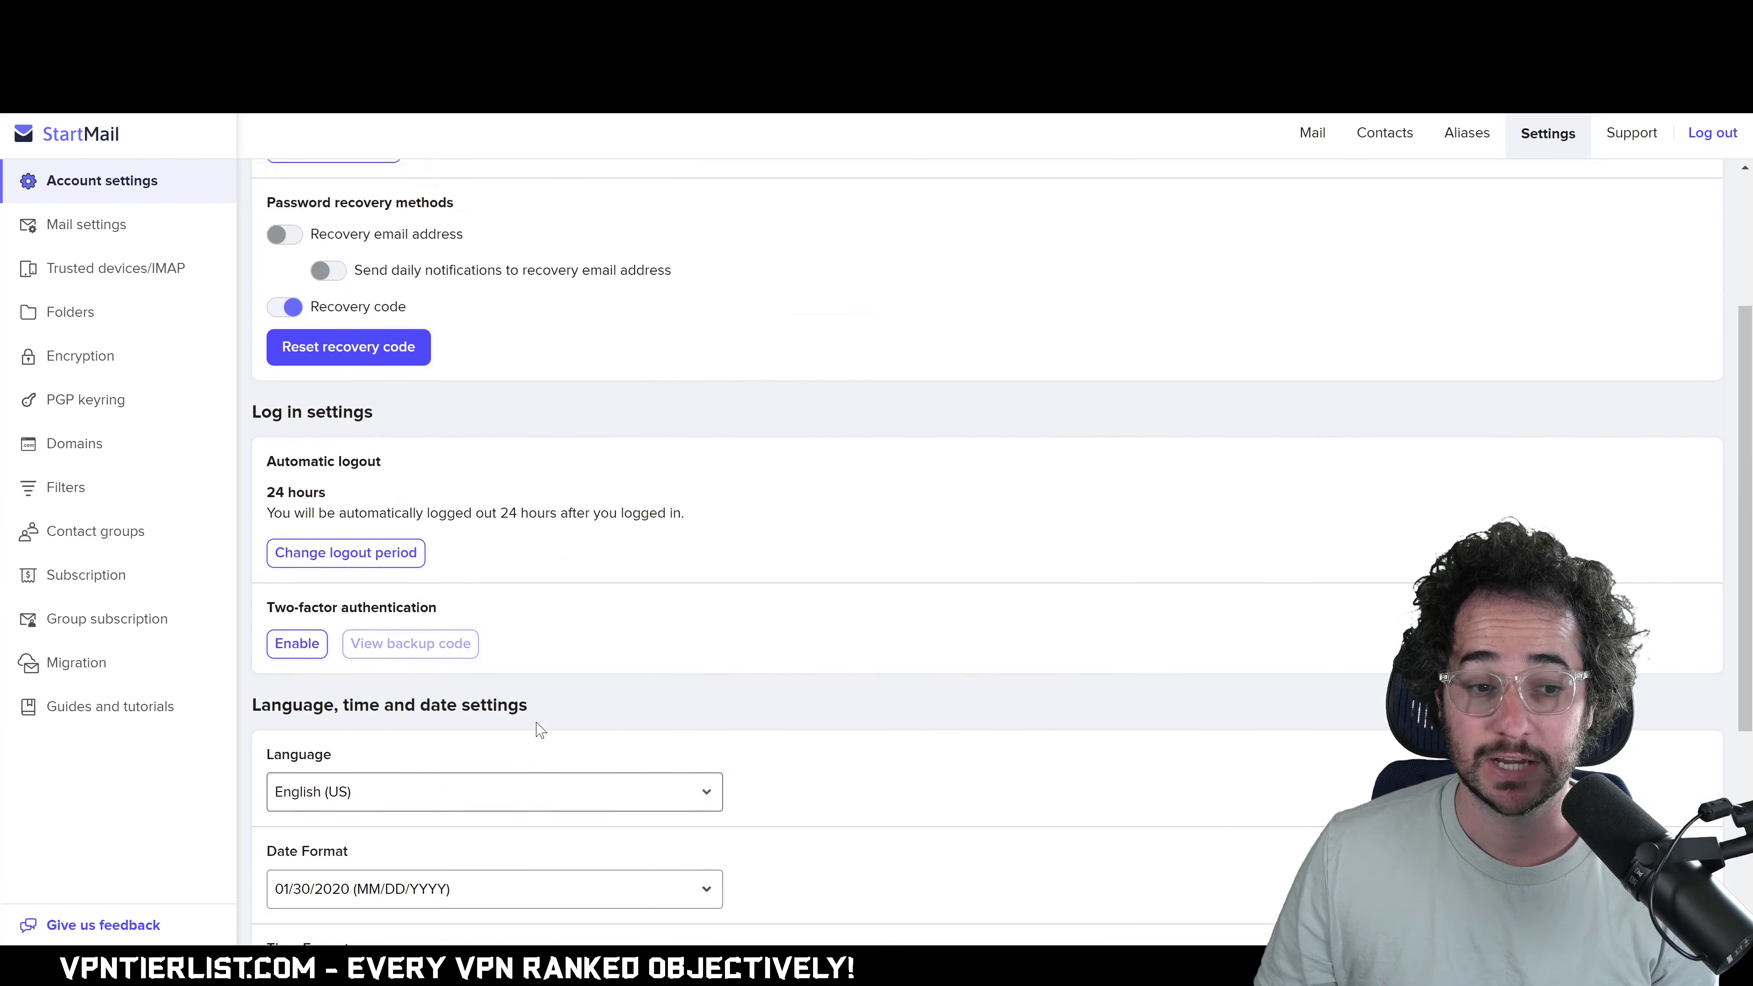
scroll(553, 743, up, 1)
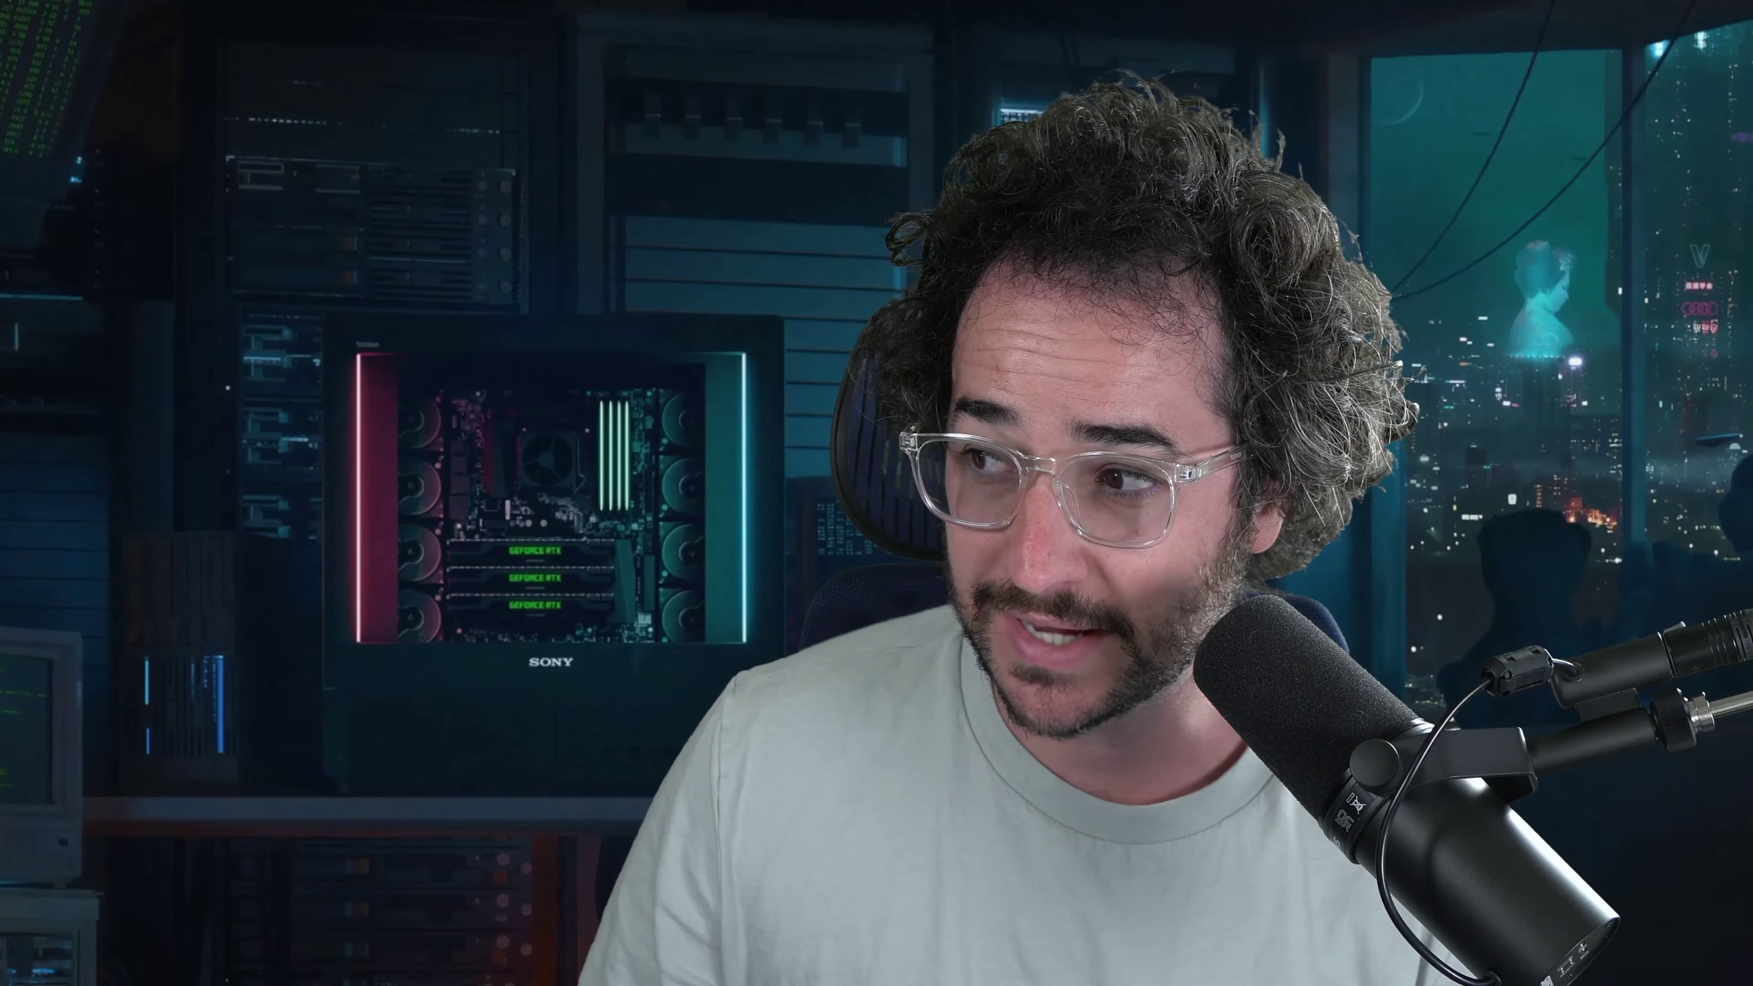